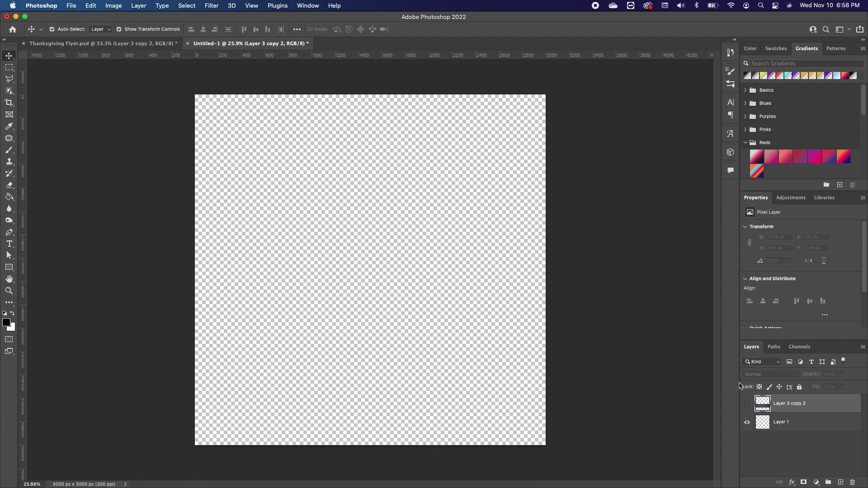
Show Layer 3 copy 2 and position the dark blue texture band along the canvas bottom.
{"action": "left_click", "coordinate": [747, 404]}
{"action": "left_click_drag", "start_coordinate": [471, 340], "coordinate": [483, 418]}
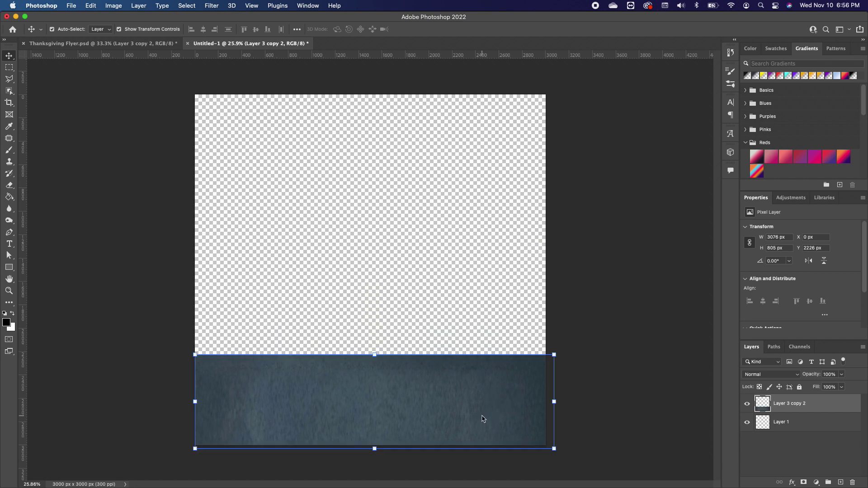
{"action": "key", "text": "Left"}
{"action": "key", "text": "Left"}
{"action": "key", "text": "Left"}
{"action": "key", "text": "Left"}
{"action": "key", "text": "Left"}
{"action": "key", "text": "Left"}
{"action": "key", "text": "Left"}
{"action": "key", "text": "Left"}
{"action": "key", "text": "Left"}
{"action": "key", "text": "Left"}
{"action": "key", "text": "Left"}
{"action": "key", "text": "Left"}
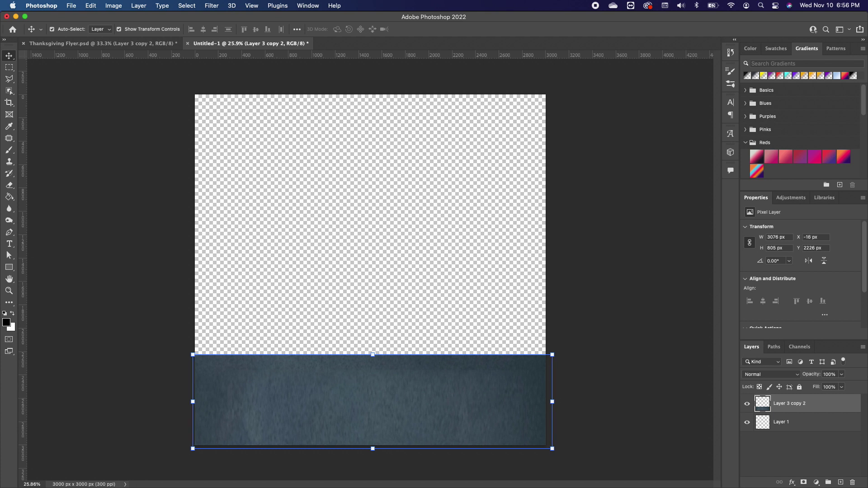
{"action": "key", "text": "super+shift+5"}
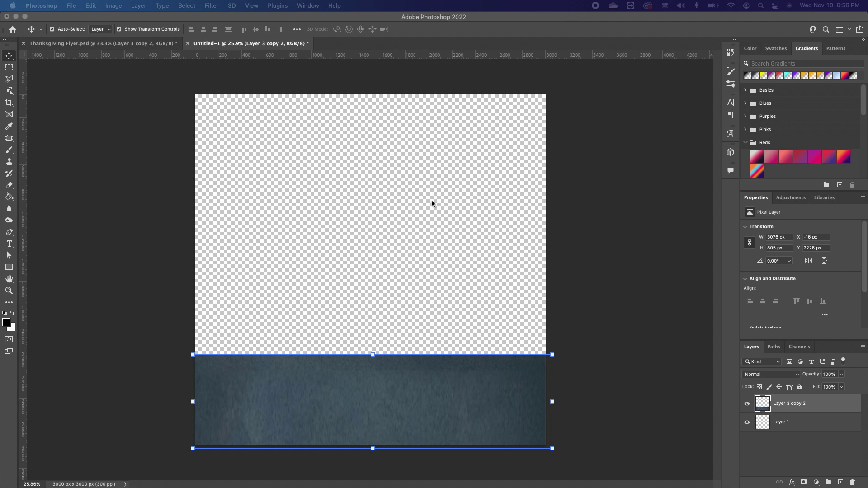
Move the band to the top and stack two duplicates, Layer 3 copy 3 and copy 4, beneath it.
{"action": "left_click", "coordinate": [349, 415]}
{"action": "left_click_drag", "start_coordinate": [359, 401], "coordinate": [347, 137]}
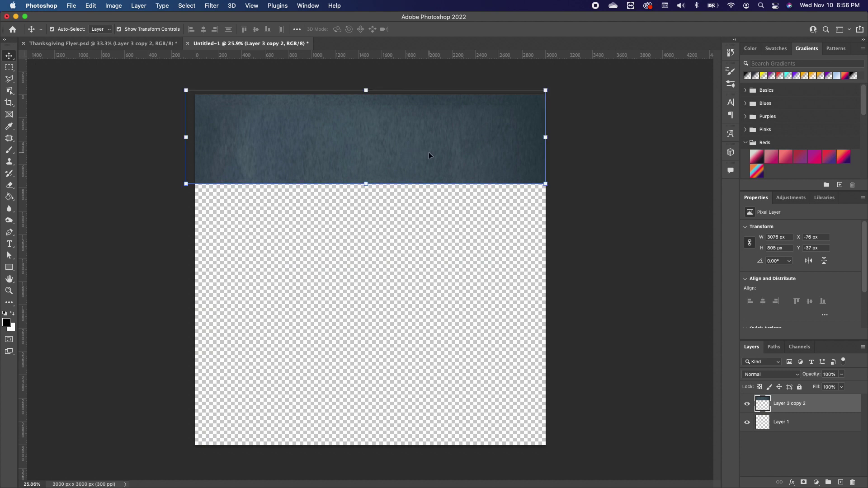
{"action": "key", "text": "super+j"}
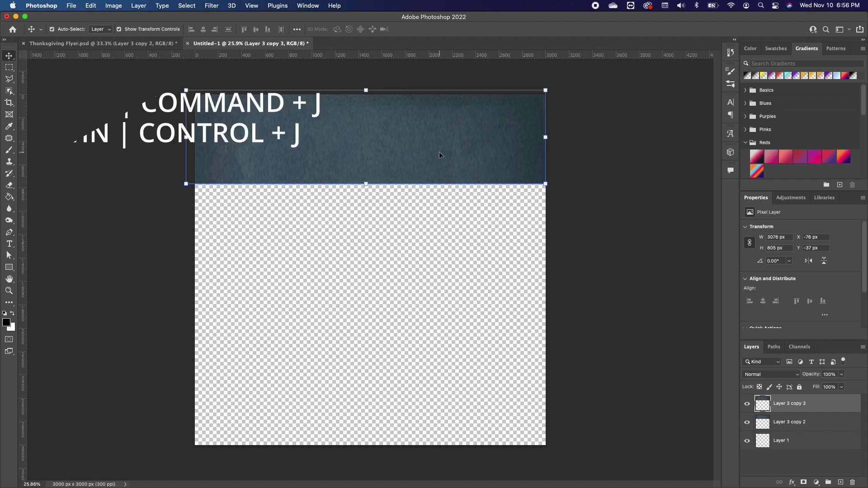
{"action": "left_click_drag", "start_coordinate": [442, 151], "coordinate": [450, 235]}
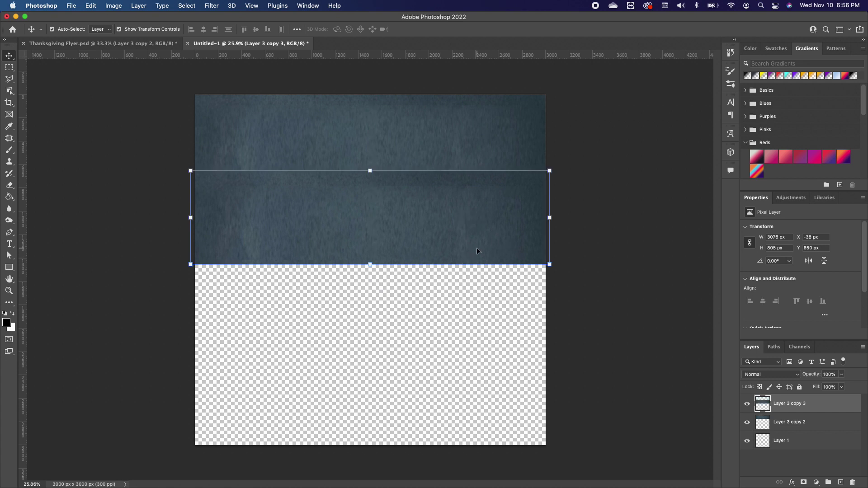
{"action": "key", "text": "super+j"}
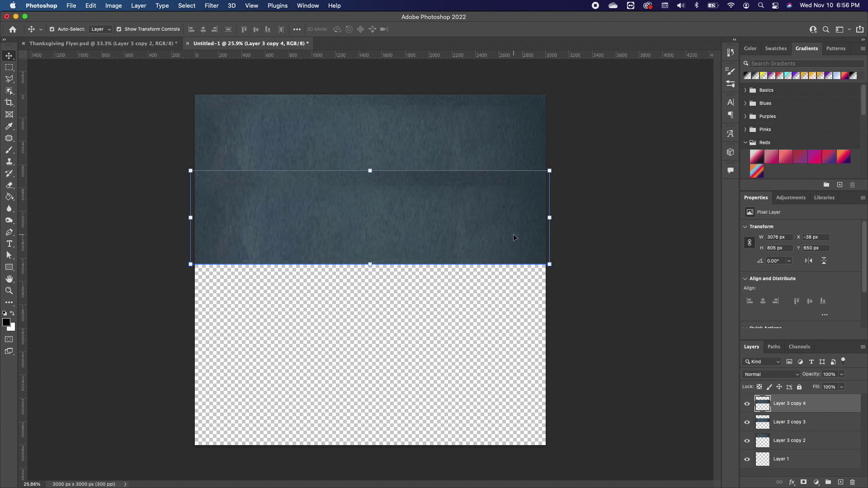
{"action": "left_click_drag", "start_coordinate": [492, 228], "coordinate": [490, 312]}
{"action": "left_click", "coordinate": [505, 199]}
{"action": "left_click_drag", "start_coordinate": [470, 215], "coordinate": [470, 201]}
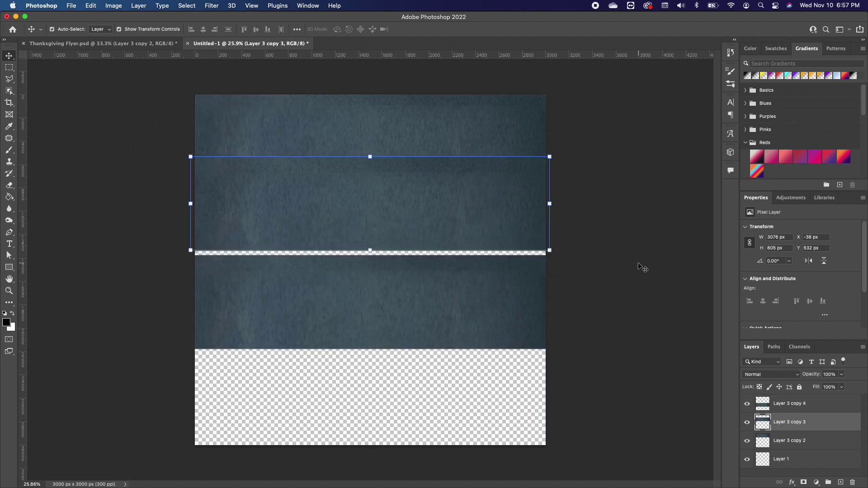
Add a layer mask to Layer 3 copy 3 and set up a black 250 px brush.
{"action": "left_click", "coordinate": [805, 483]}
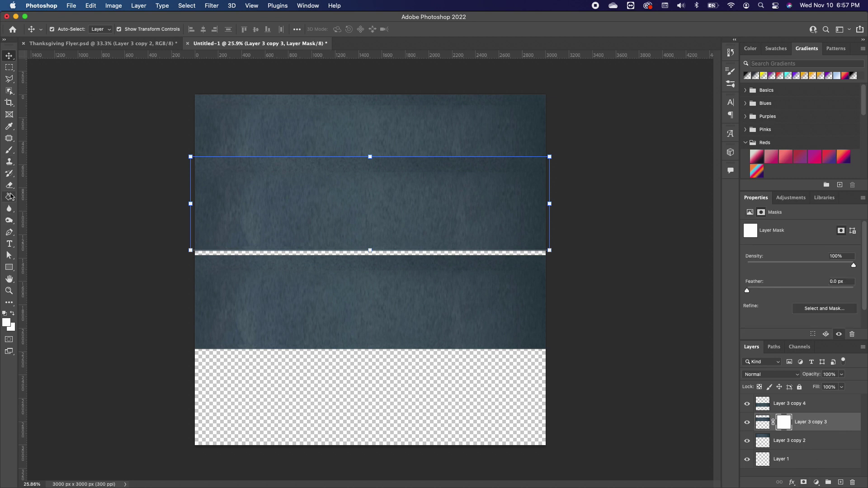
{"action": "left_click", "coordinate": [9, 150]}
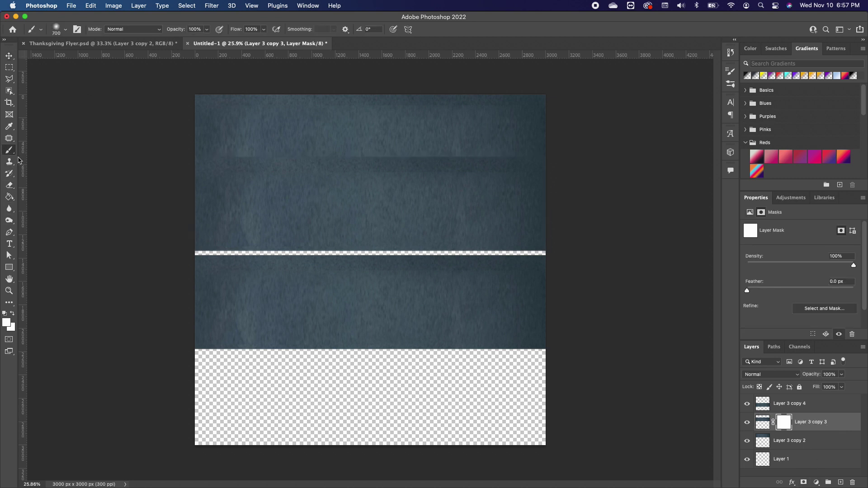
{"action": "left_click", "coordinate": [6, 314]}
{"action": "left_click", "coordinate": [13, 315]}
{"action": "key", "text": "bracketleft"}
{"action": "key", "text": "bracketleft"}
{"action": "key", "text": "bracketleft"}
{"action": "key", "text": "bracketleft"}
{"action": "key", "text": "bracketleft"}
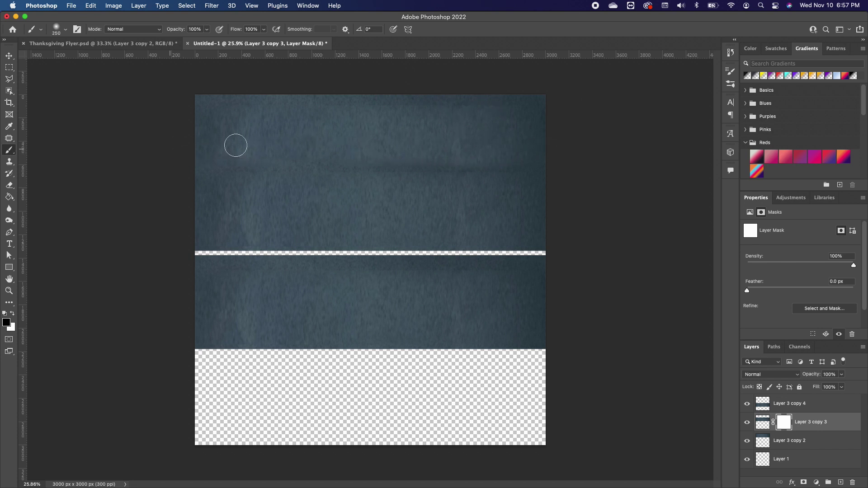
Stretch the middle texture band taller upward with Free Transform.
{"action": "left_click", "coordinate": [9, 55]}
{"action": "left_click_drag", "start_coordinate": [371, 155], "coordinate": [389, 135]}
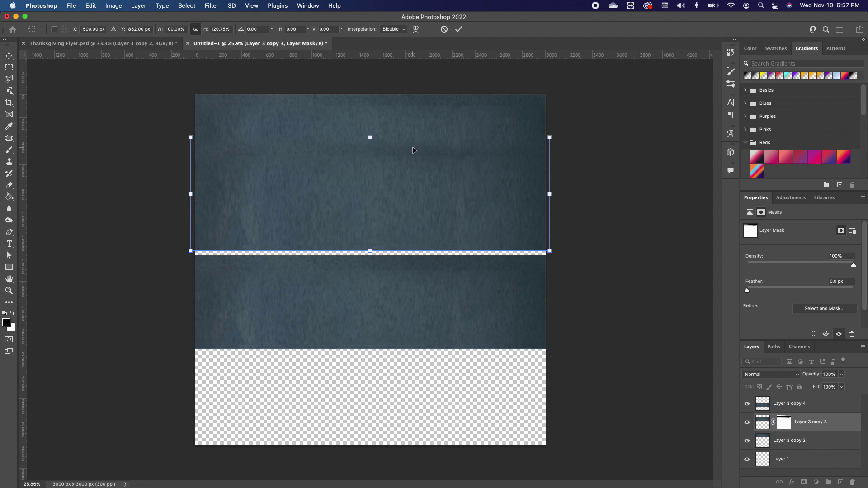
{"action": "left_click", "coordinate": [9, 149]}
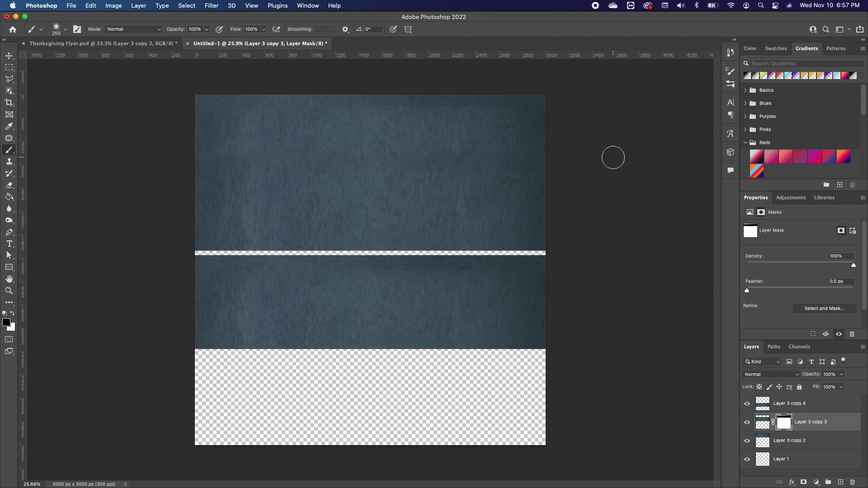
Replace the lowest band with a duplicate of the stretched band, moved down to Y 1014 px.
{"action": "left_click", "coordinate": [10, 55]}
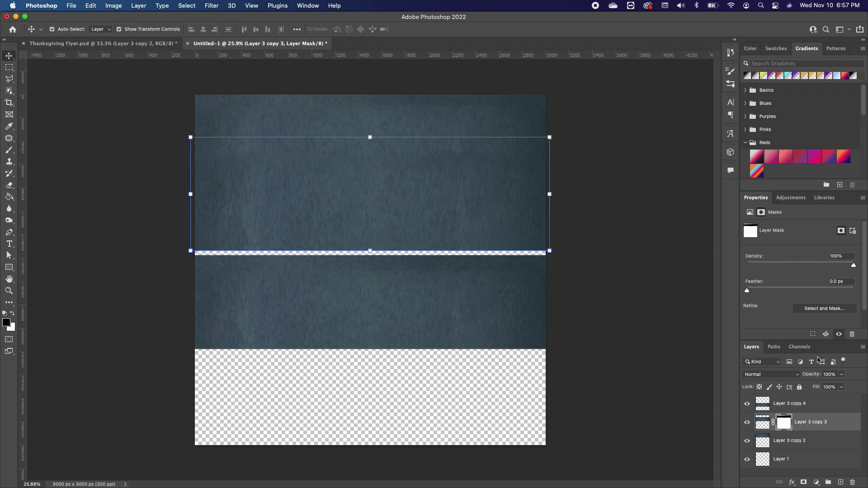
{"action": "left_click", "coordinate": [796, 410]}
{"action": "key", "text": "BackSpace"}
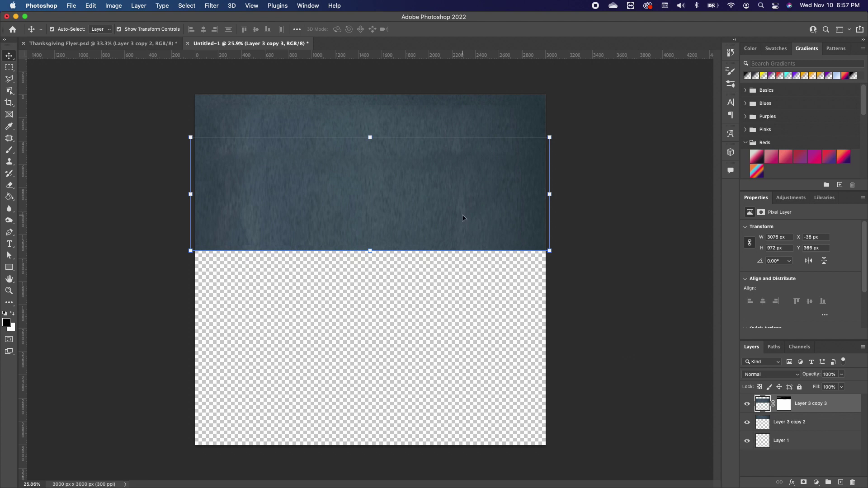
{"action": "key", "text": "super+j"}
{"action": "left_click_drag", "start_coordinate": [489, 206], "coordinate": [490, 284]}
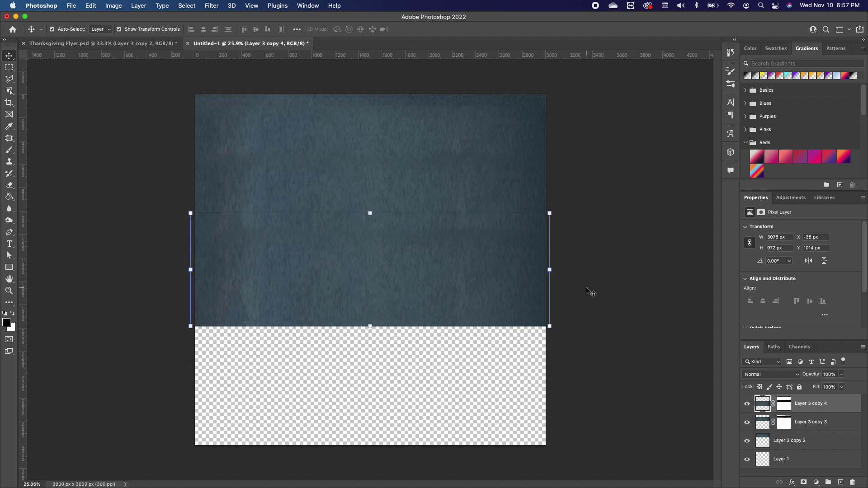
{"action": "left_click", "coordinate": [557, 287]}
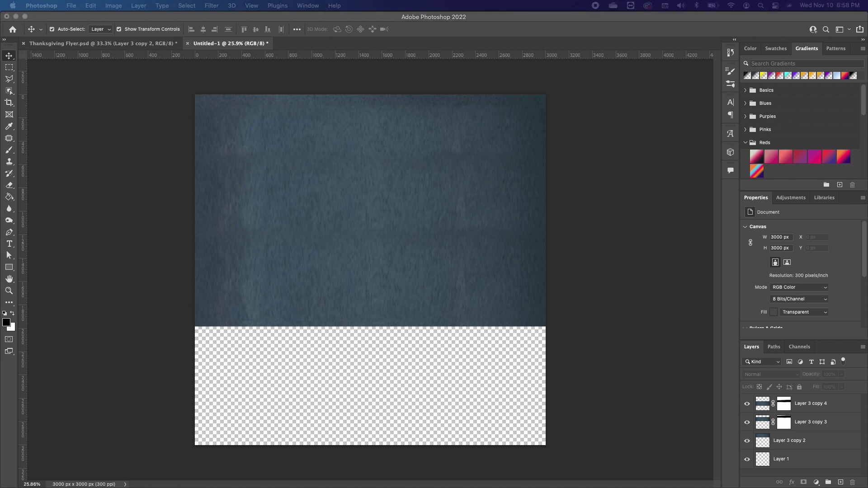
Place the fish photo onto the canvas and move it down to the bottom.
{"action": "left_click_drag", "start_coordinate": [380, 403], "coordinate": [388, 374]}
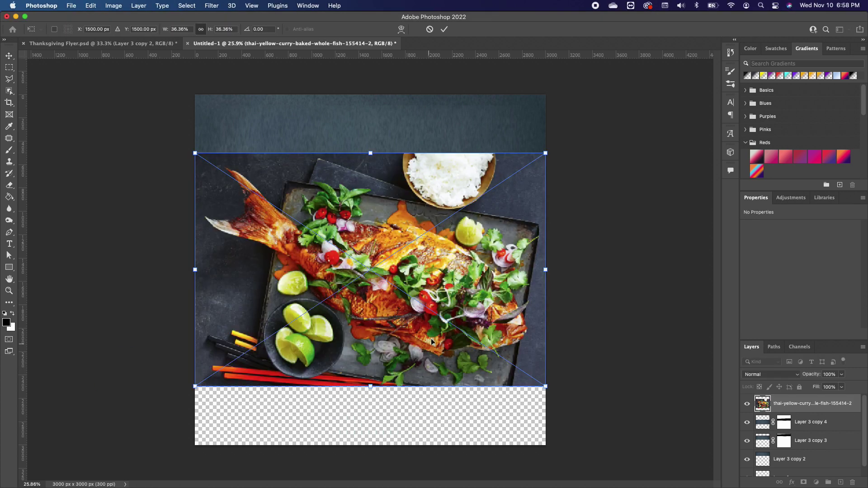
{"action": "left_click_drag", "start_coordinate": [465, 281], "coordinate": [476, 342]}
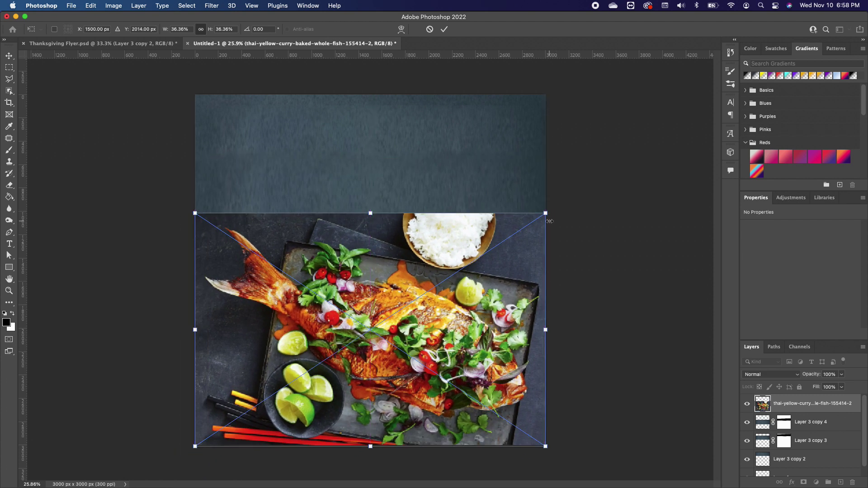
{"action": "key", "text": "Return"}
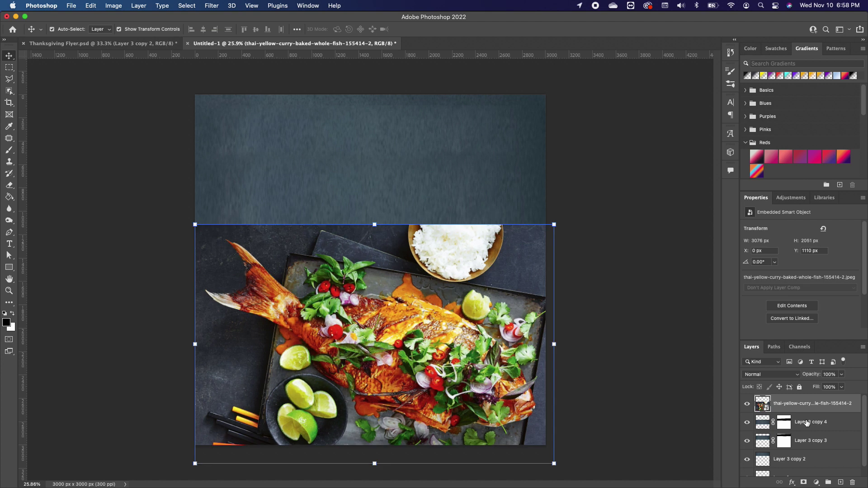
Mask the fish photo and paint its top edge away with a 600 px brush.
{"action": "left_click", "coordinate": [805, 483]}
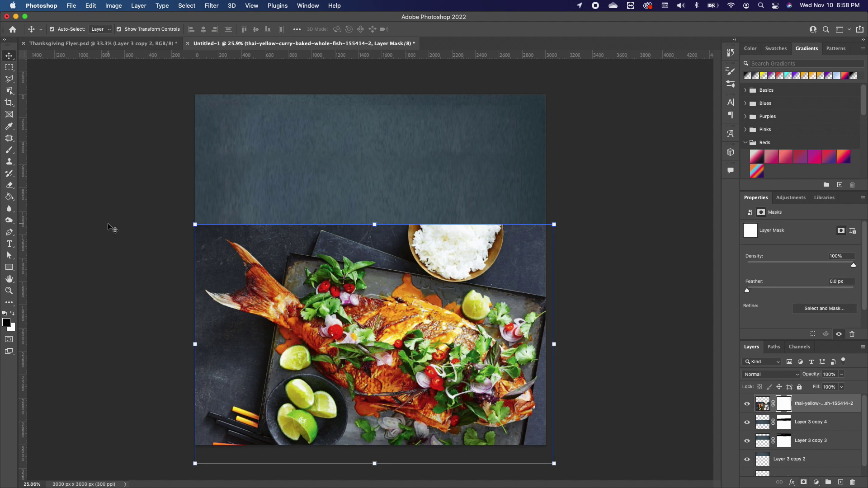
{"action": "left_click", "coordinate": [10, 151]}
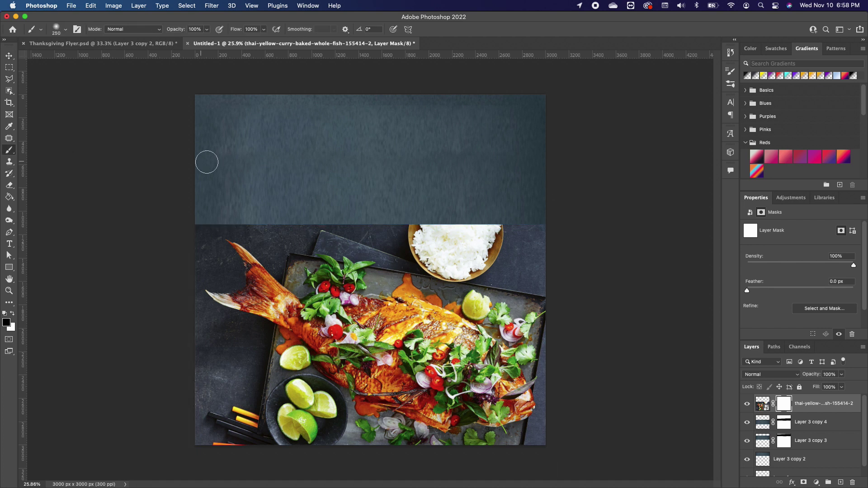
{"action": "key", "text": "bracketright"}
{"action": "key", "text": "bracketright"}
{"action": "key", "text": "bracketright"}
{"action": "key", "text": "bracketright"}
{"action": "key", "text": "bracketright"}
{"action": "key", "text": "bracketright"}
{"action": "key", "text": "bracketright"}
{"action": "mouse_move", "coordinate": [190, 200]}
{"action": "left_mouse_down"}
{"action": "mouse_move", "coordinate": [298, 183]}
{"action": "mouse_move", "coordinate": [161, 200]}
{"action": "mouse_move", "coordinate": [396, 187]}
{"action": "mouse_move", "coordinate": [171, 197]}
{"action": "mouse_move", "coordinate": [456, 192]}
{"action": "mouse_move", "coordinate": [345, 199]}
{"action": "mouse_move", "coordinate": [399, 196]}
{"action": "mouse_move", "coordinate": [379, 206]}
{"action": "mouse_move", "coordinate": [564, 214]}
{"action": "mouse_move", "coordinate": [574, 216]}
{"action": "mouse_move", "coordinate": [491, 208]}
{"action": "mouse_move", "coordinate": [601, 226]}
{"action": "mouse_move", "coordinate": [334, 201]}
{"action": "mouse_move", "coordinate": [195, 215]}
{"action": "left_mouse_up"}
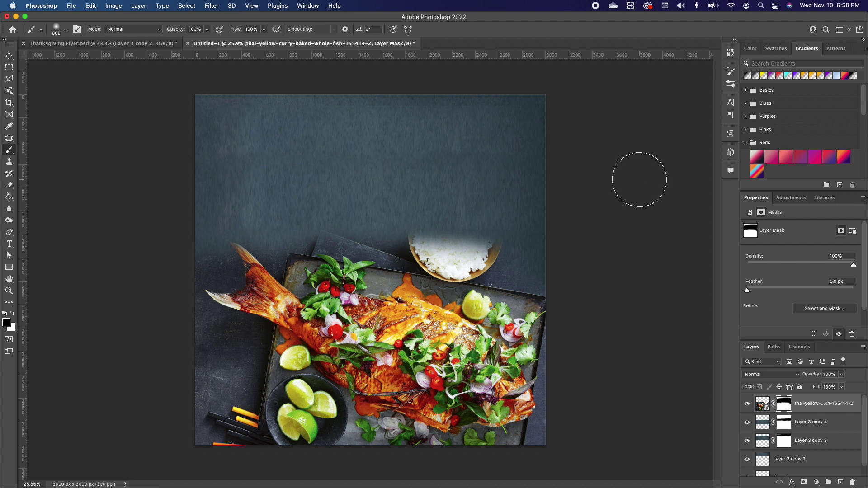
{"action": "key", "text": "v"}
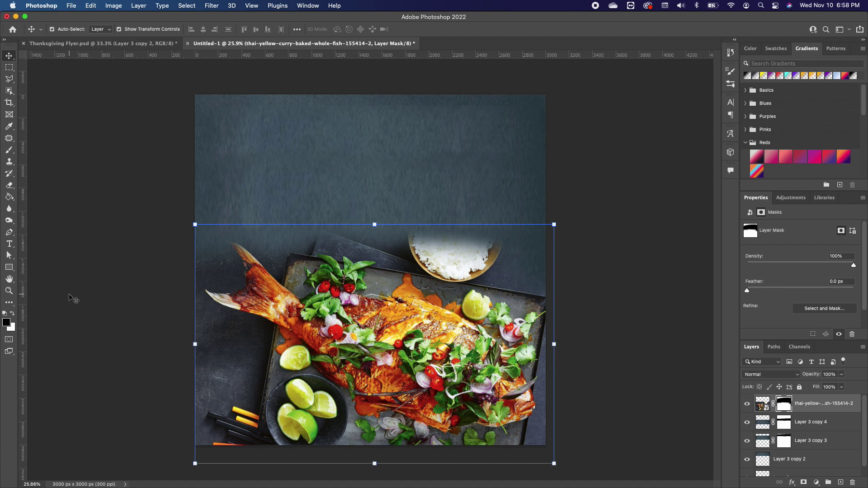
Start a new Bebas Neue text layer near the top of the canvas.
{"action": "left_click", "coordinate": [10, 244]}
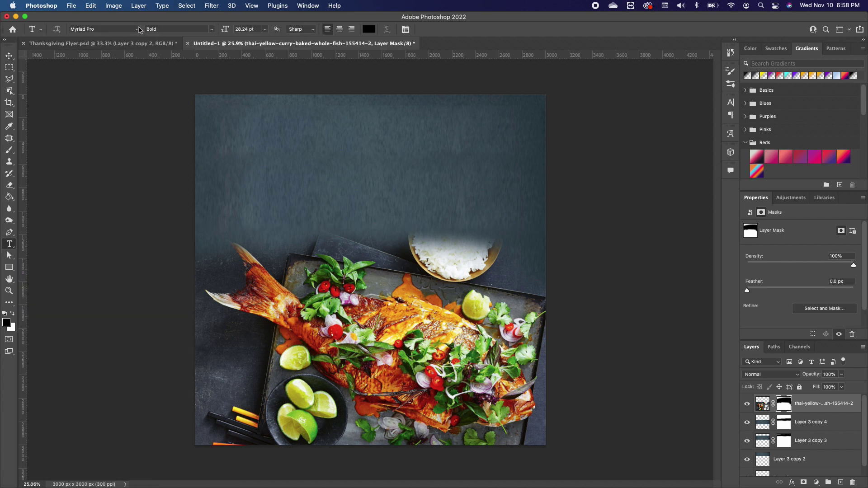
{"action": "left_click", "coordinate": [137, 29]}
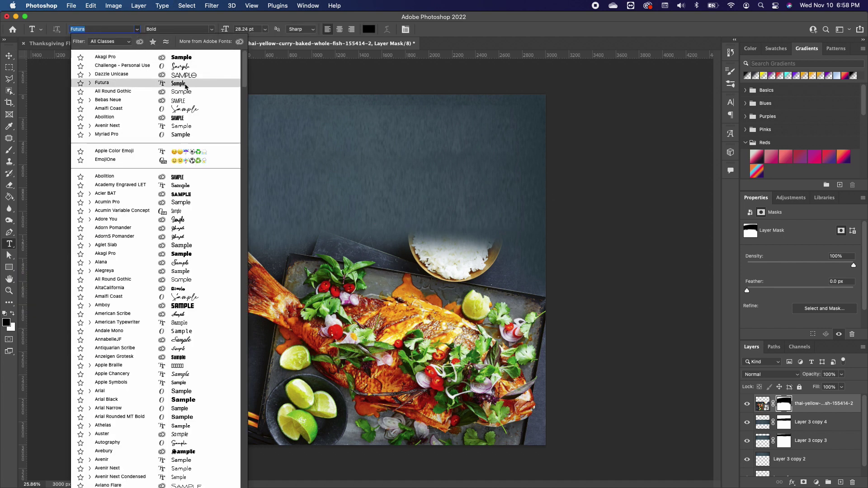
{"action": "left_click", "coordinate": [182, 100]}
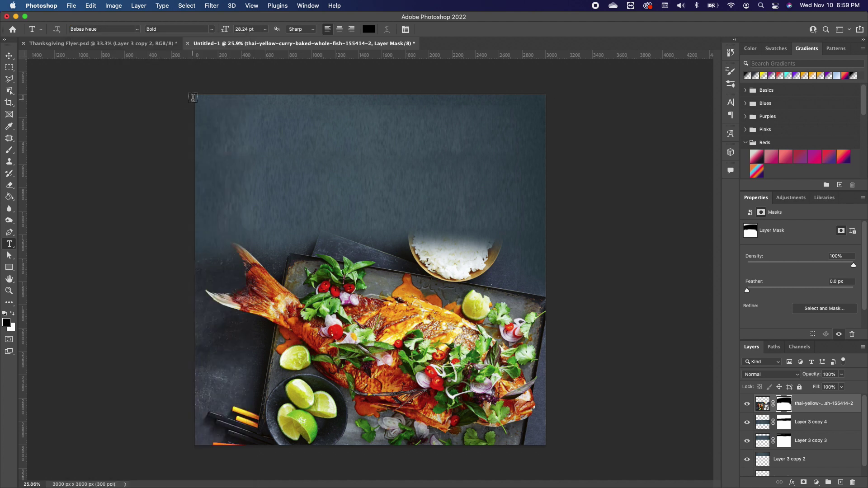
{"action": "left_click", "coordinate": [249, 159]}
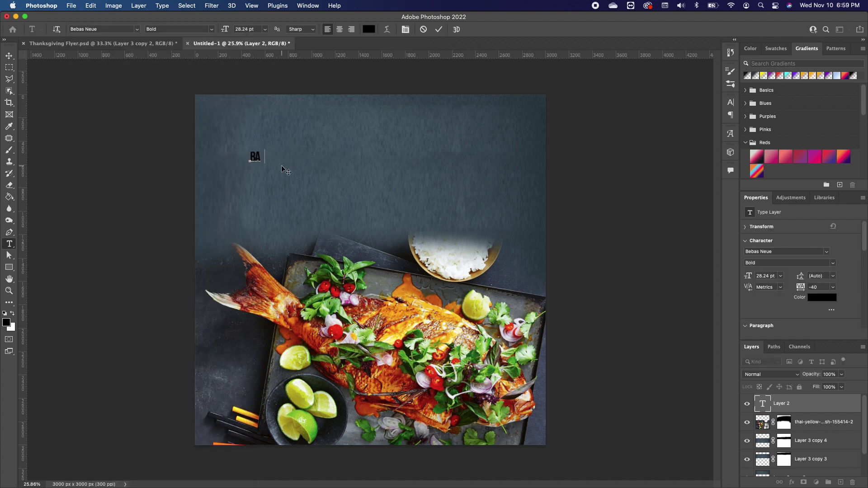
Make BACK white and add CHURCH after it with a gap.
{"action": "left_click_drag", "start_coordinate": [271, 157], "coordinate": [248, 156]}
{"action": "left_click", "coordinate": [12, 315]}
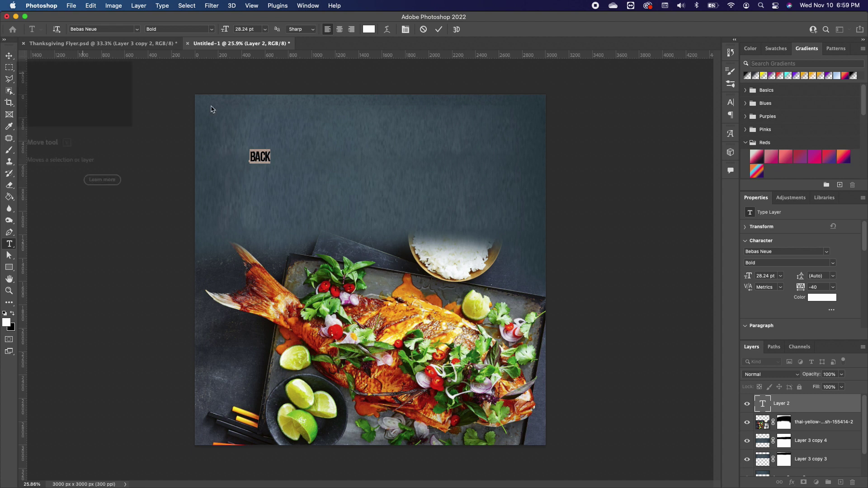
{"action": "left_click", "coordinate": [271, 156]}
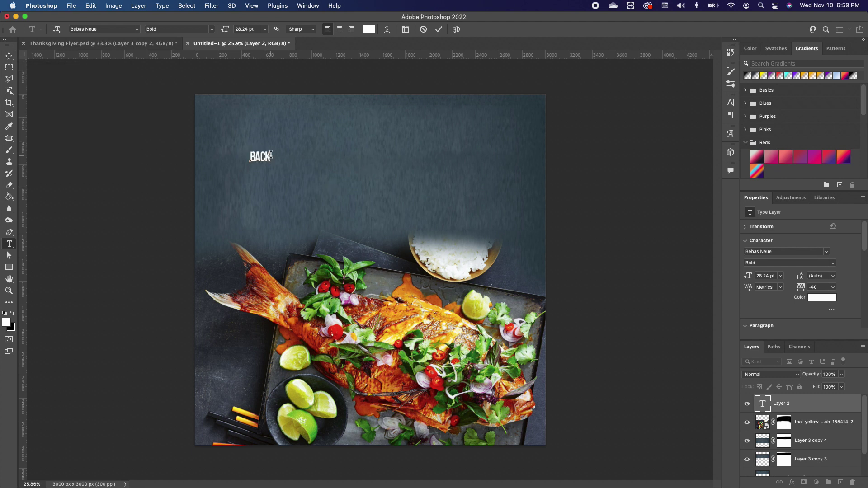
{"action": "type", "text": "CHURCH"}
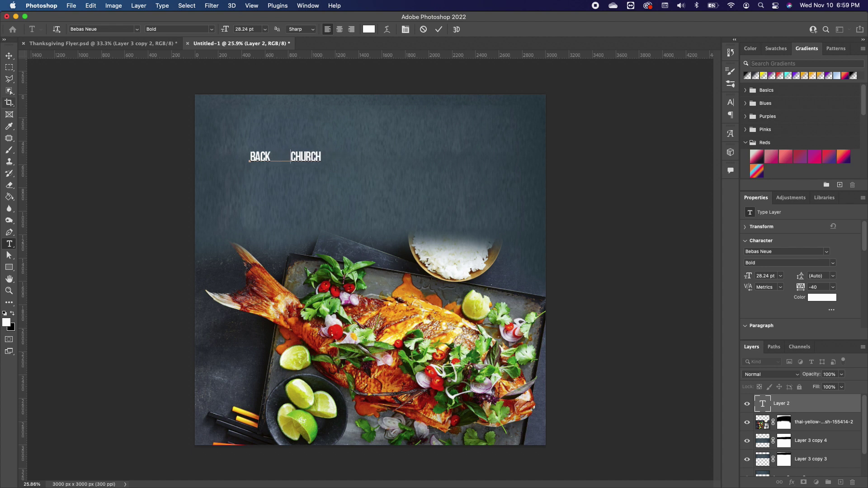
Scale the BACK CHURCH headline up across the top of the flyer.
{"action": "left_click", "coordinate": [9, 56]}
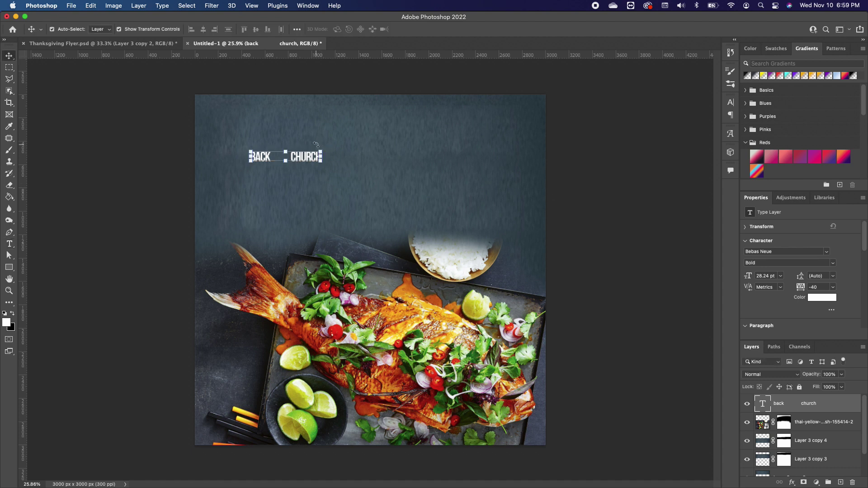
{"action": "left_click_drag", "start_coordinate": [322, 150], "coordinate": [535, 109]}
{"action": "left_click_drag", "start_coordinate": [454, 151], "coordinate": [423, 173]}
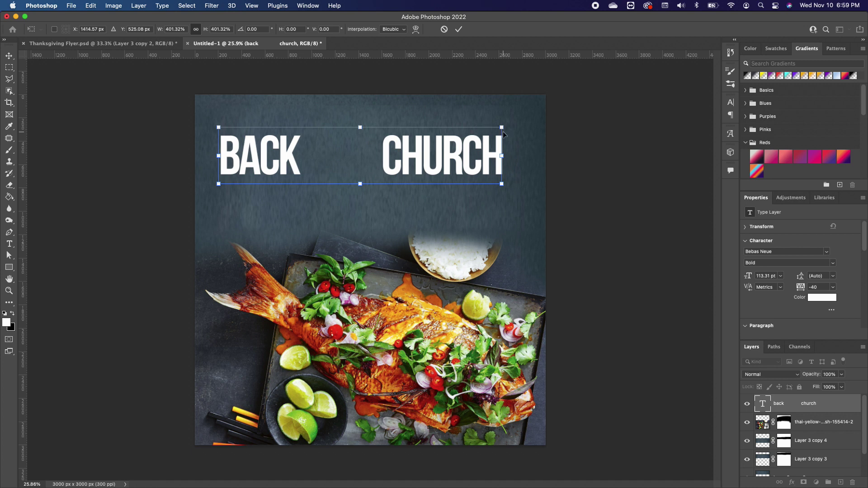
{"action": "left_click_drag", "start_coordinate": [502, 127], "coordinate": [507, 126]}
{"action": "mouse_move", "coordinate": [428, 164]}
{"action": "left_mouse_down"}
{"action": "mouse_move", "coordinate": [439, 156]}
{"action": "mouse_move", "coordinate": [432, 154]}
{"action": "left_mouse_up"}
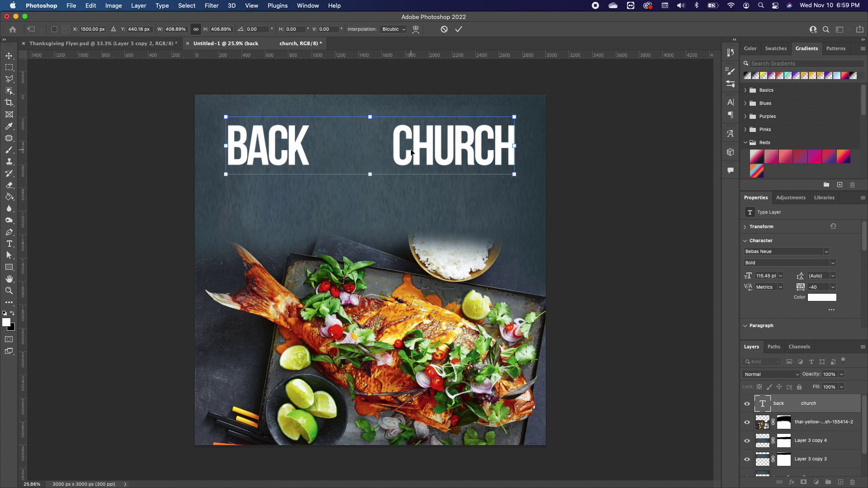
{"action": "key", "text": "Return"}
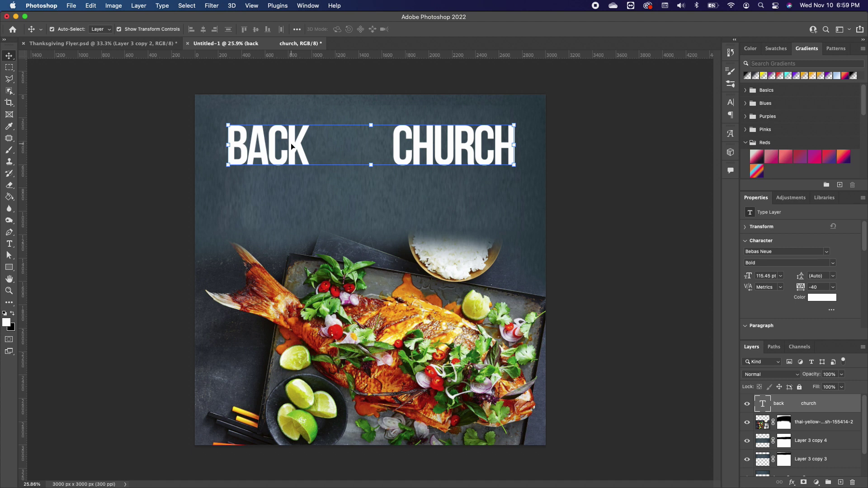
Duplicate the headline, move the copy below, and retype it as INTO.
{"action": "key", "text": "super+j"}
{"action": "left_click_drag", "start_coordinate": [294, 142], "coordinate": [281, 210]}
{"action": "double_click", "coordinate": [296, 201]}
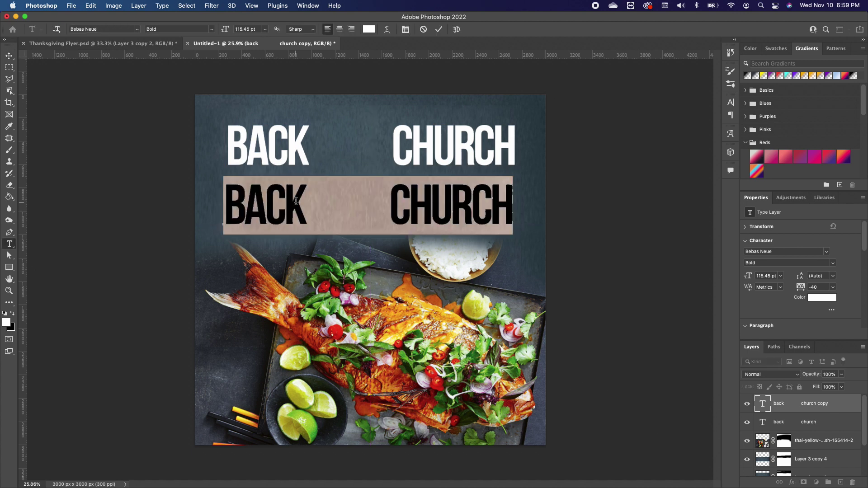
{"action": "type", "text": "into"}
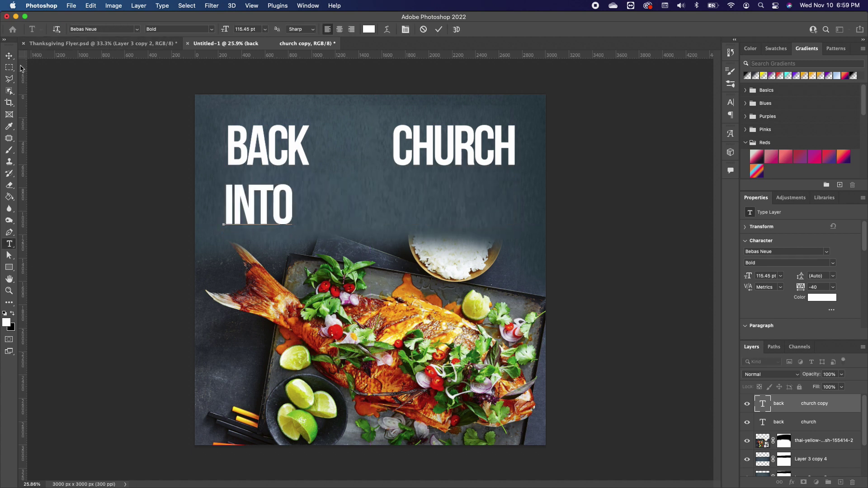
Set the INTO text in the Akagi Pro font.
{"action": "key", "text": "super+a"}
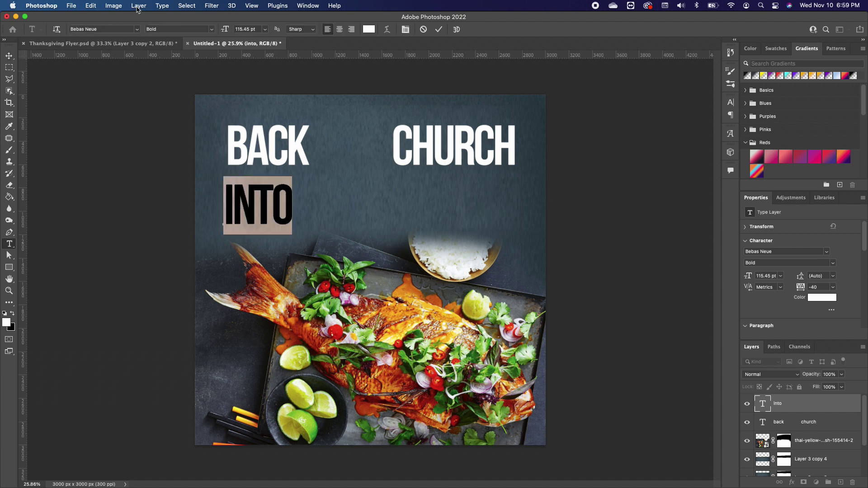
{"action": "left_click", "coordinate": [137, 30]}
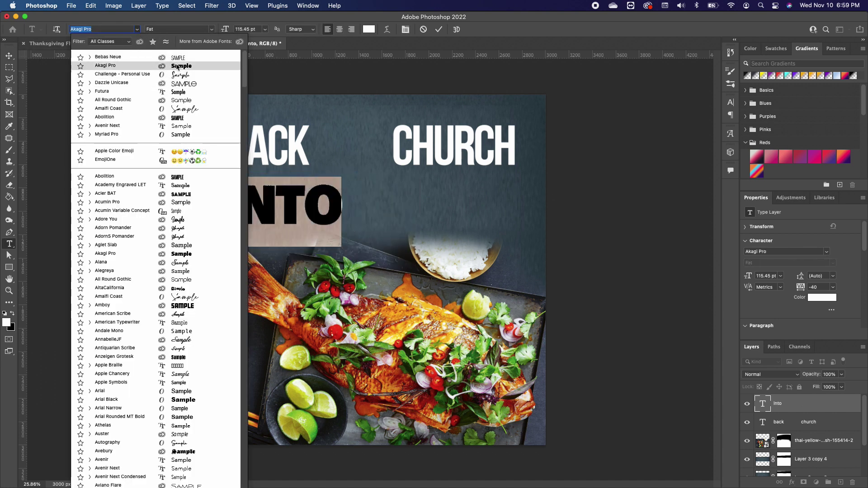
{"action": "left_click", "coordinate": [177, 67]}
{"action": "key", "text": "super+Return"}
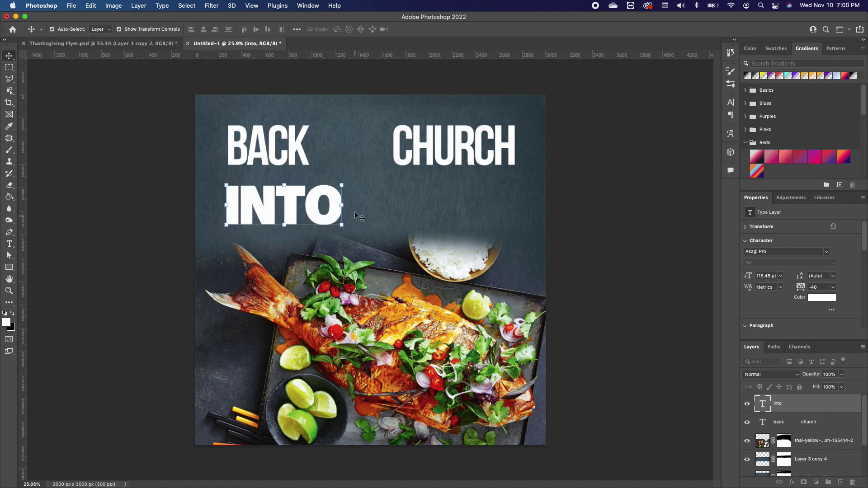
Shrink INTO to 67.11 pt and place it between BACK and CHURCH.
{"action": "key", "text": "super+t"}
{"action": "left_click_drag", "start_coordinate": [340, 180], "coordinate": [362, 147]}
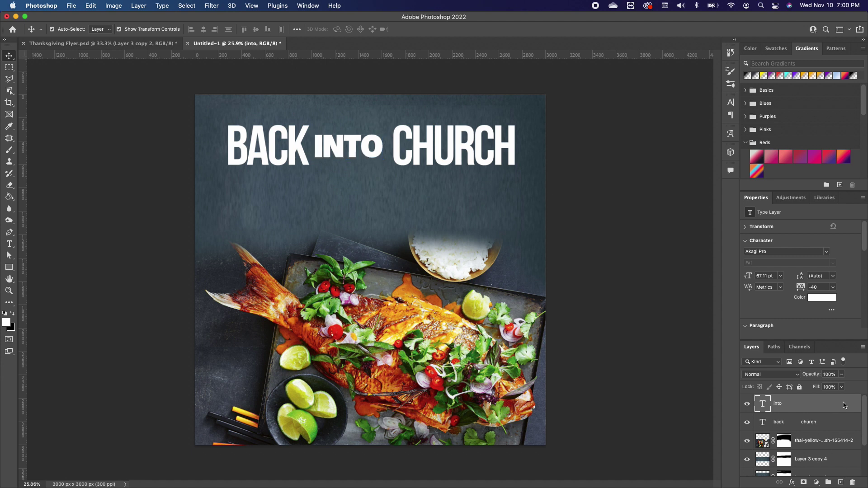
{"action": "key", "text": "space"}
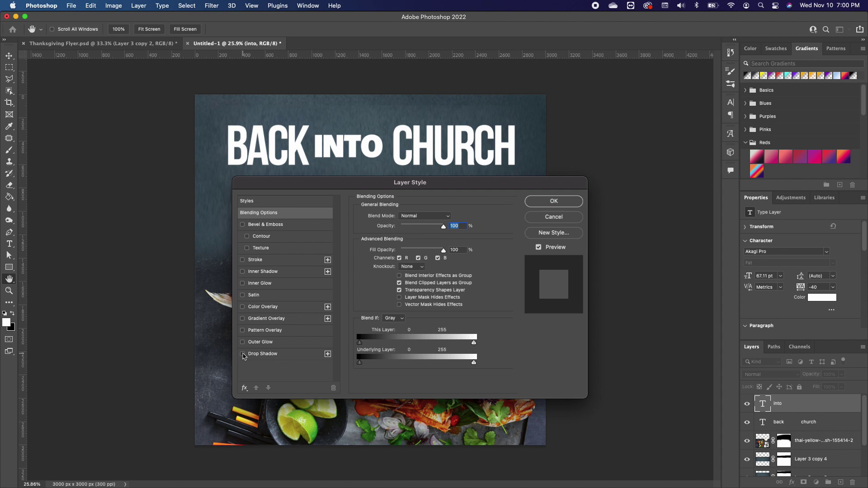
Give INTO a hard black drop shadow: 55° angle, 16 px distance, 10% spread.
{"action": "left_click", "coordinate": [243, 354]}
{"action": "left_click", "coordinate": [307, 355]}
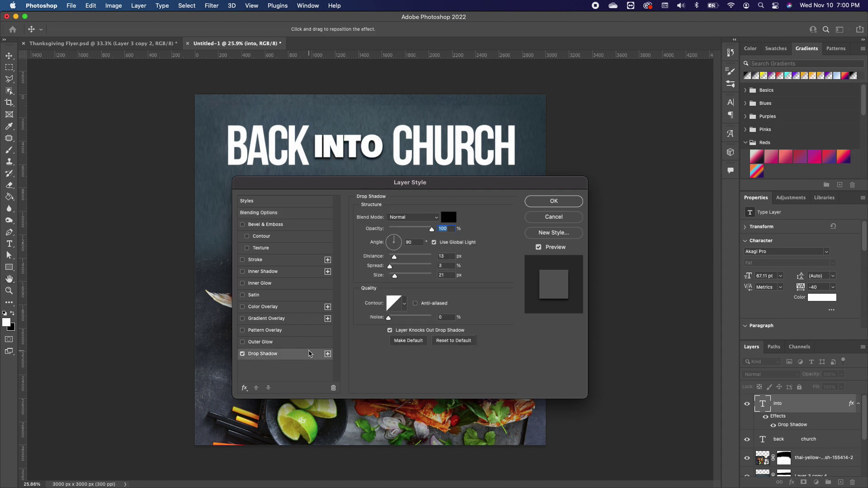
{"action": "left_click_drag", "start_coordinate": [392, 277], "coordinate": [428, 237]}
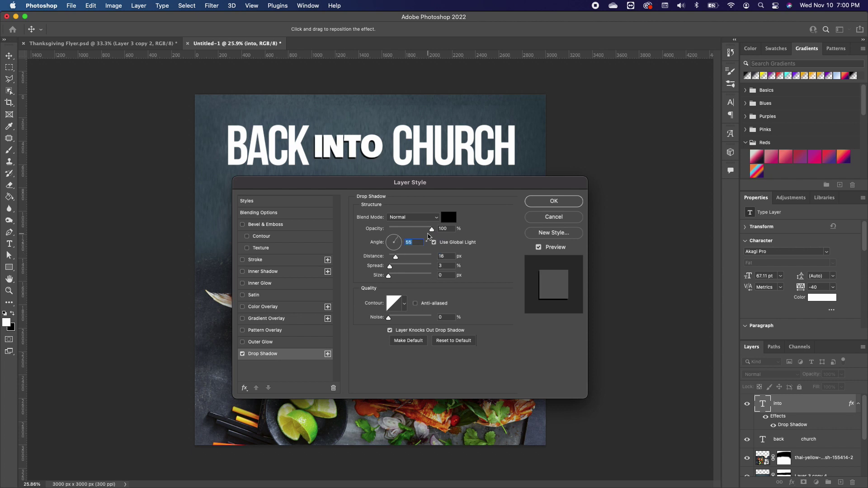
{"action": "left_click_drag", "start_coordinate": [390, 266], "coordinate": [390, 276]}
{"action": "left_click", "coordinate": [551, 204]}
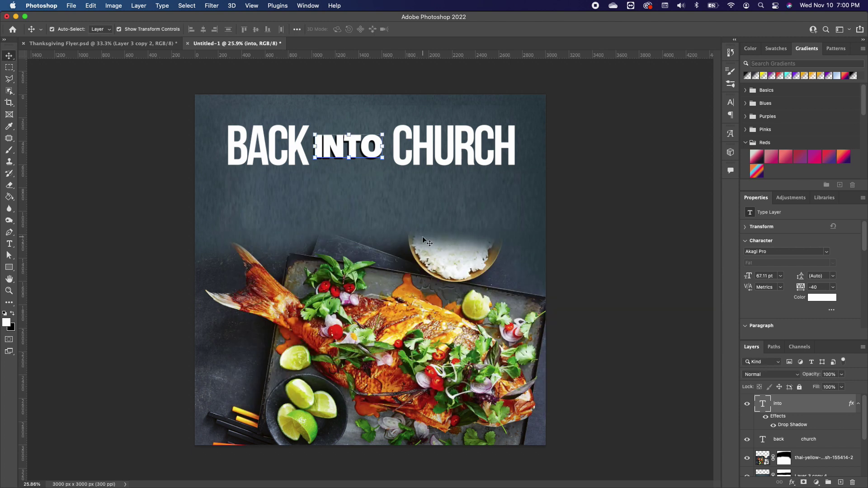
{"action": "left_click", "coordinate": [8, 266]}
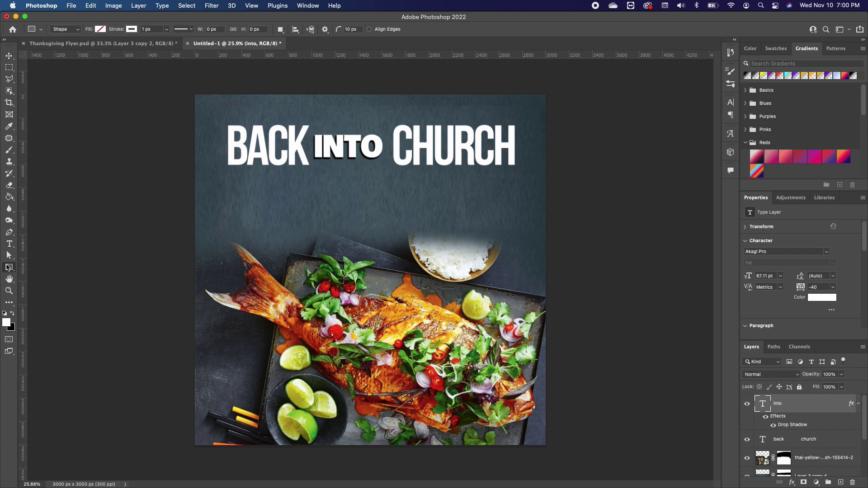
Draw an 842 × 334 px ellipse under BACK with teal fill and no stroke.
{"action": "left_click", "coordinate": [47, 275]}
{"action": "left_click_drag", "start_coordinate": [293, 181], "coordinate": [342, 200]}
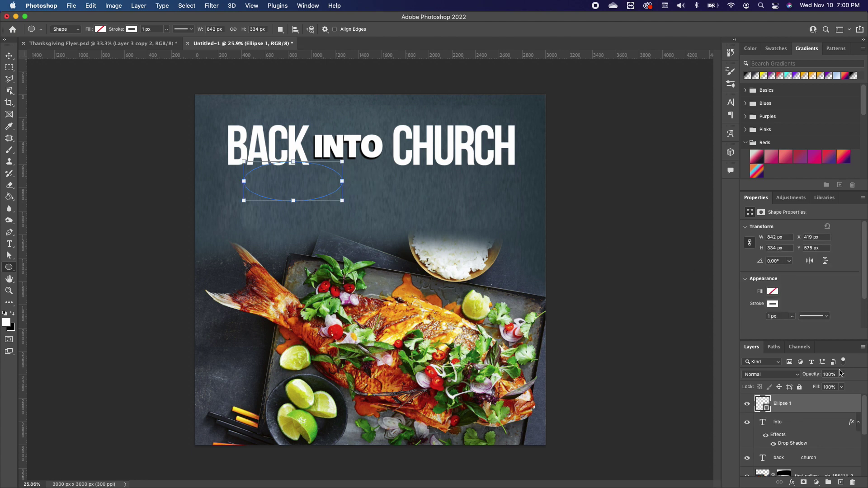
{"action": "left_click", "coordinate": [776, 291]}
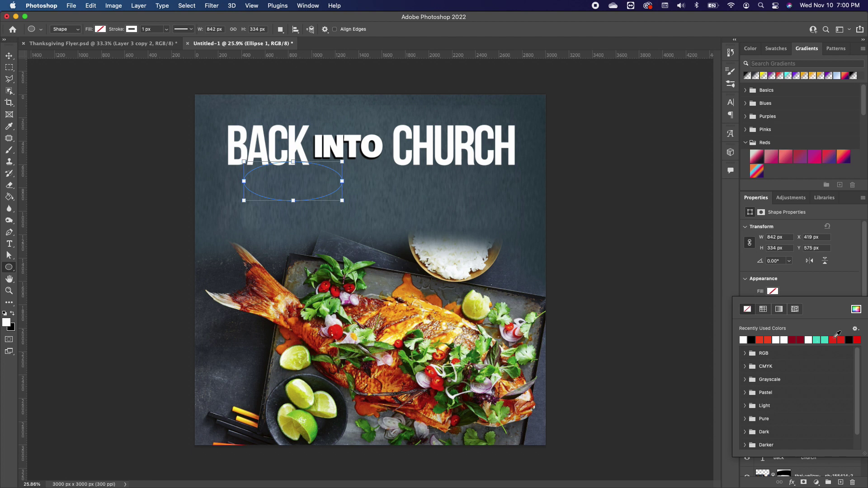
{"action": "left_click", "coordinate": [821, 339]}
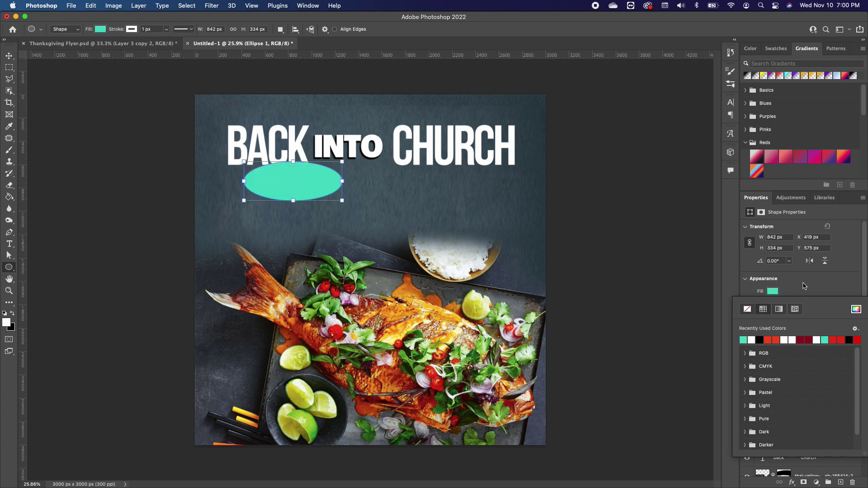
{"action": "left_click", "coordinate": [778, 290]}
{"action": "left_click", "coordinate": [774, 304]}
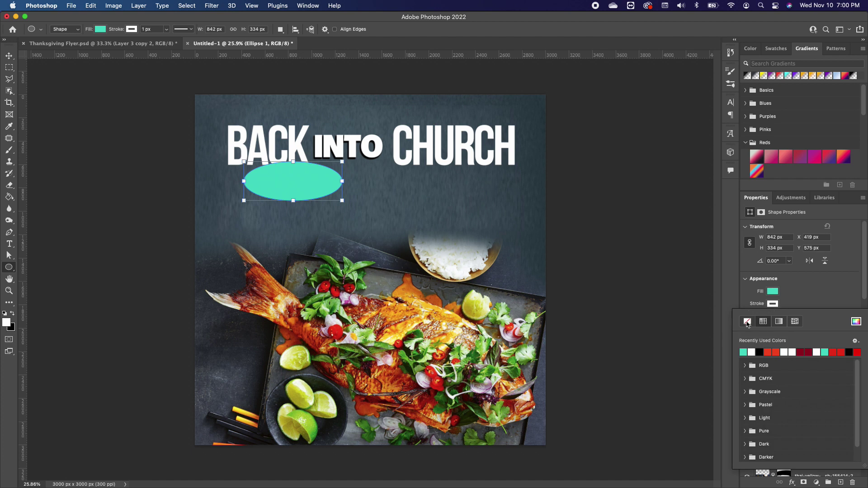
{"action": "left_click", "coordinate": [809, 291]}
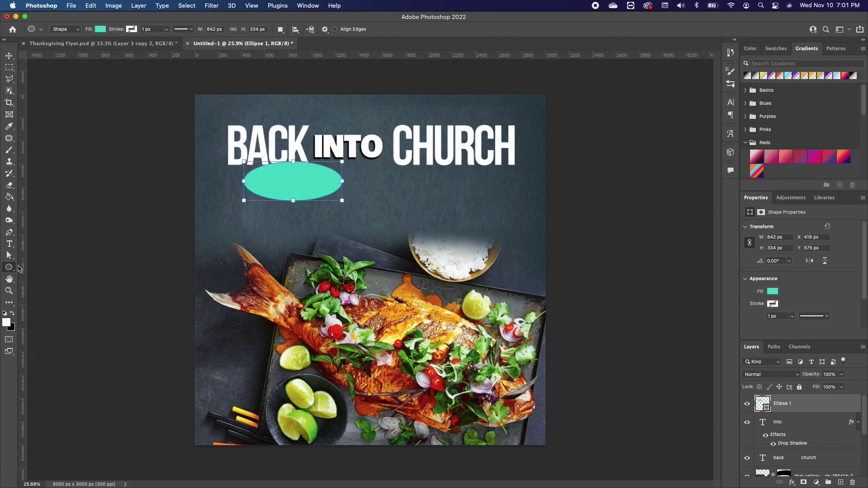
{"action": "left_click", "coordinate": [305, 7]}
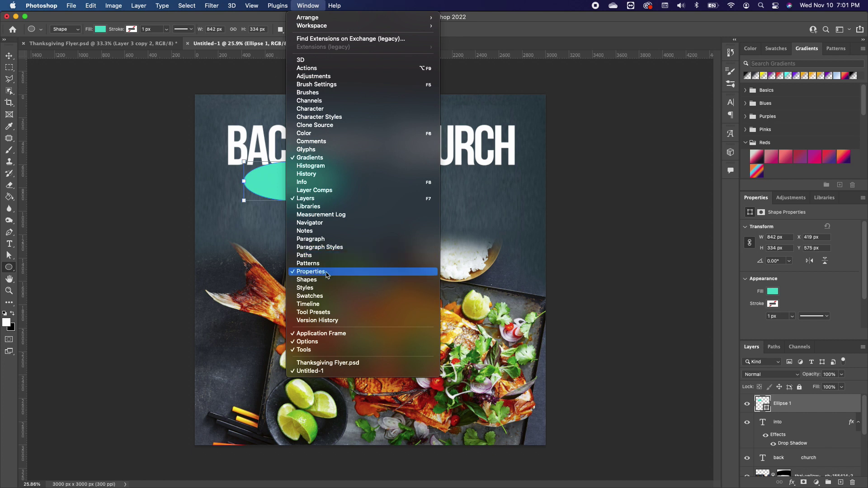
{"action": "left_click", "coordinate": [592, 275]}
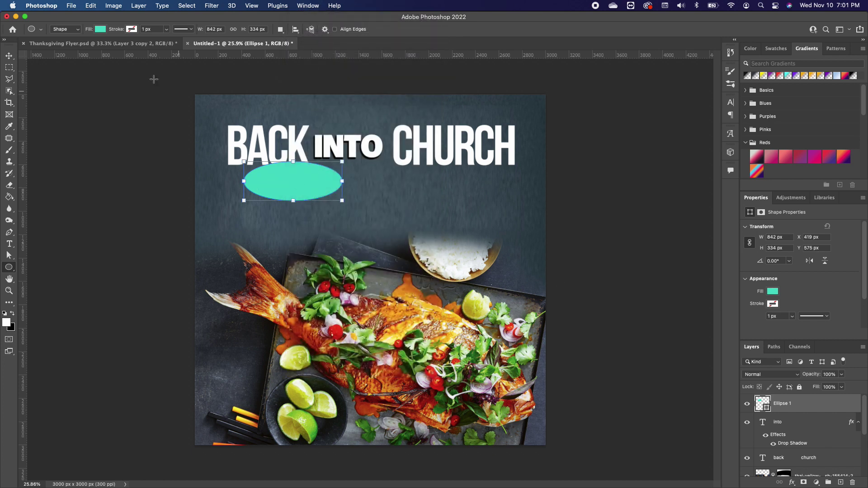
Move the teal ellipse between BACK and CHURCH and reselect it.
{"action": "key", "text": "v"}
{"action": "left_click_drag", "start_coordinate": [315, 188], "coordinate": [371, 153]}
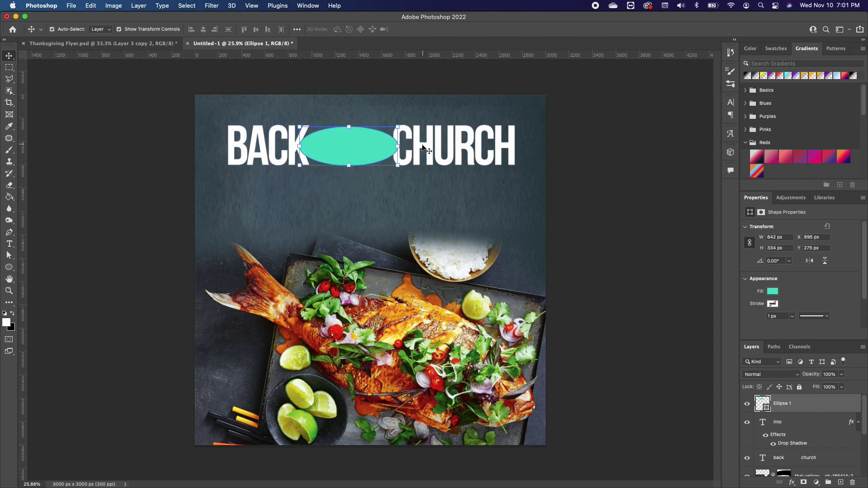
{"action": "left_click", "coordinate": [403, 180]}
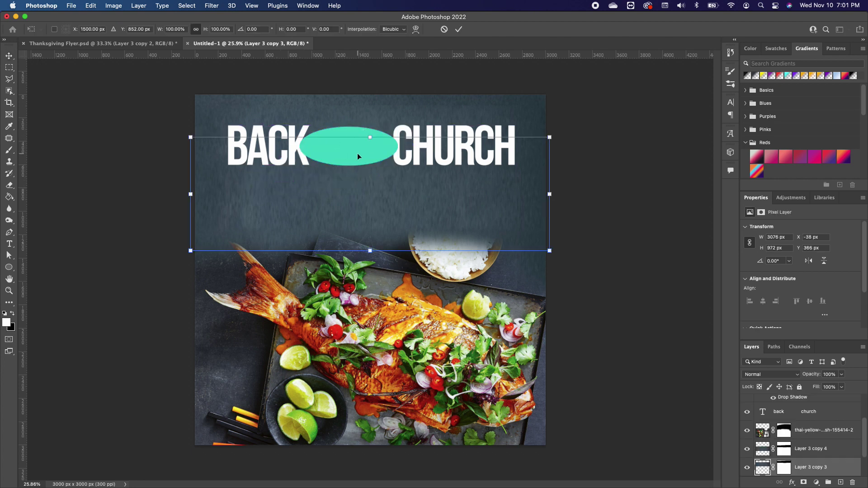
{"action": "left_click", "coordinate": [387, 73]}
{"action": "left_click", "coordinate": [358, 124]}
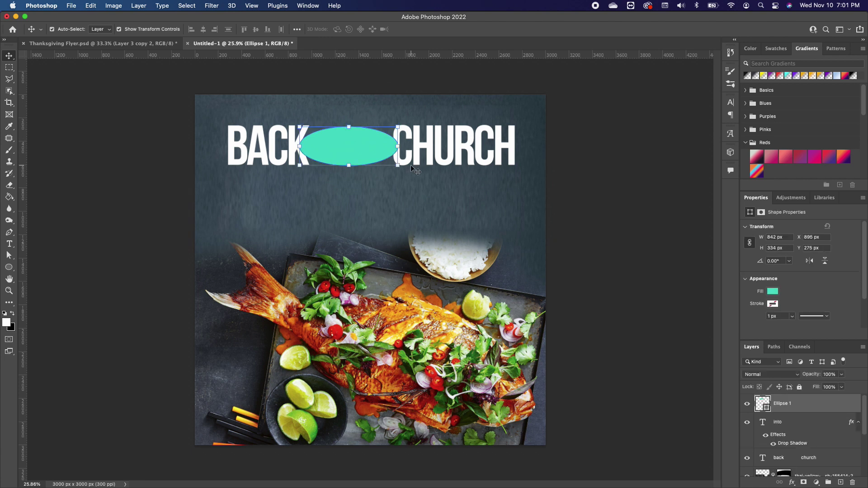
Rotate the ellipse −14.83° and move its layer below the text layers.
{"action": "key", "text": "ctrl+t"}
{"action": "left_click_drag", "start_coordinate": [407, 171], "coordinate": [416, 155]}
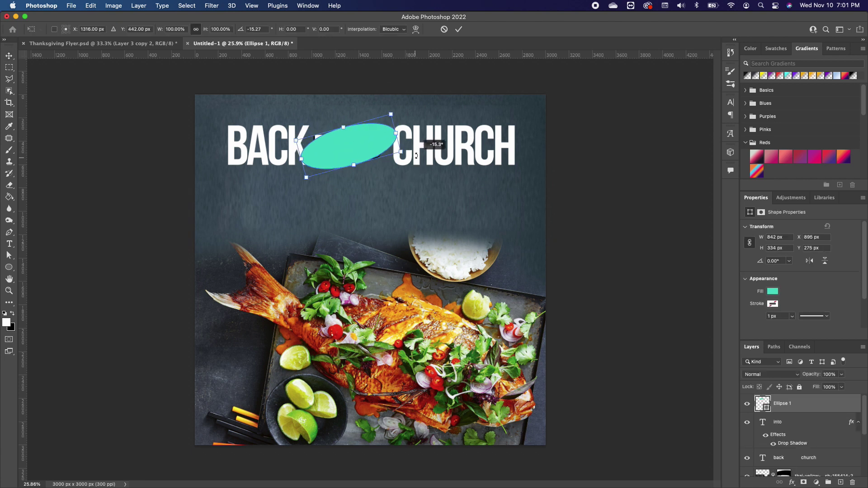
{"action": "double_click", "coordinate": [362, 143]}
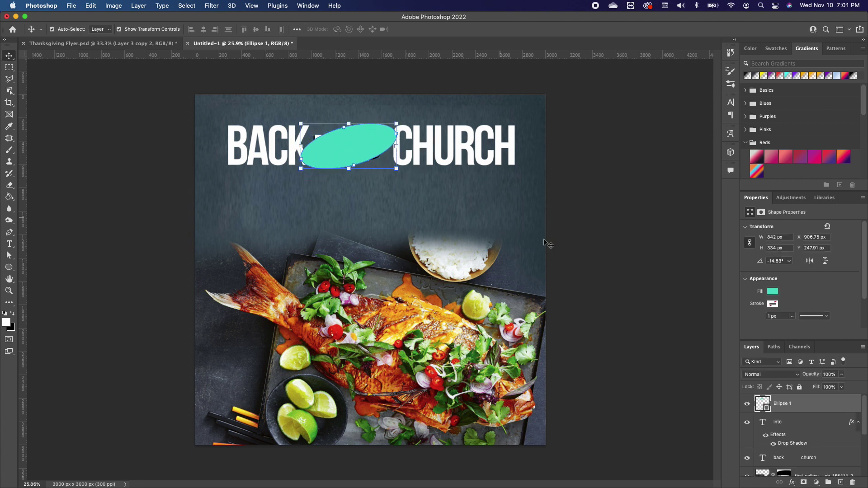
{"action": "left_click_drag", "start_coordinate": [821, 400], "coordinate": [794, 449]}
{"action": "left_click", "coordinate": [644, 132]}
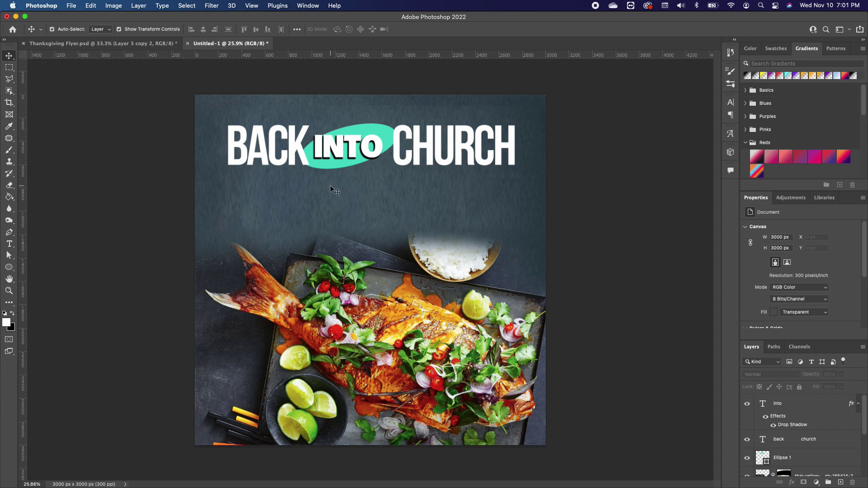
Type FEAST as a new text line on the flyer, fixing the typo.
{"action": "left_click", "coordinate": [10, 244]}
{"action": "left_click", "coordinate": [236, 214]}
{"action": "type", "text": "FE"}
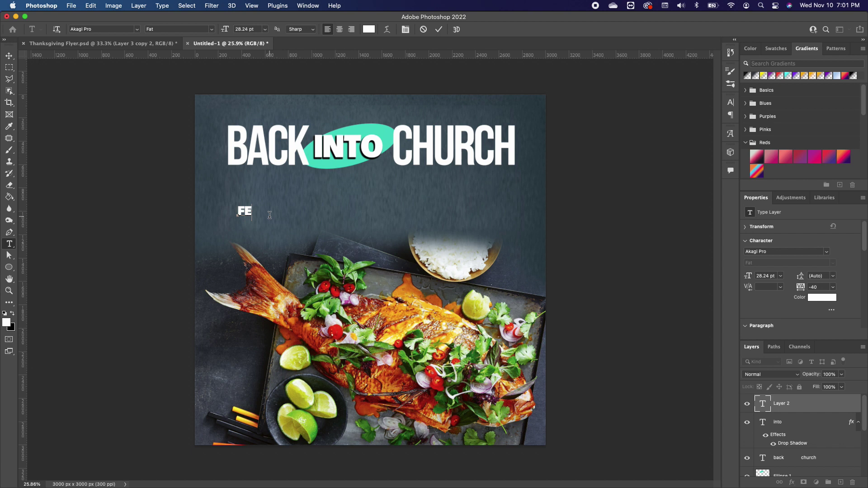
{"action": "key", "text": "BackSpace"}
{"action": "type", "text": "EAST"}
{"action": "left_click", "coordinate": [9, 55]}
Scale FEAST up to about 223.33 pt and place it beneath BACK INTO CHURCH.
{"action": "left_click_drag", "start_coordinate": [275, 207], "coordinate": [598, 165]}
{"action": "left_click_drag", "start_coordinate": [442, 170], "coordinate": [433, 237]}
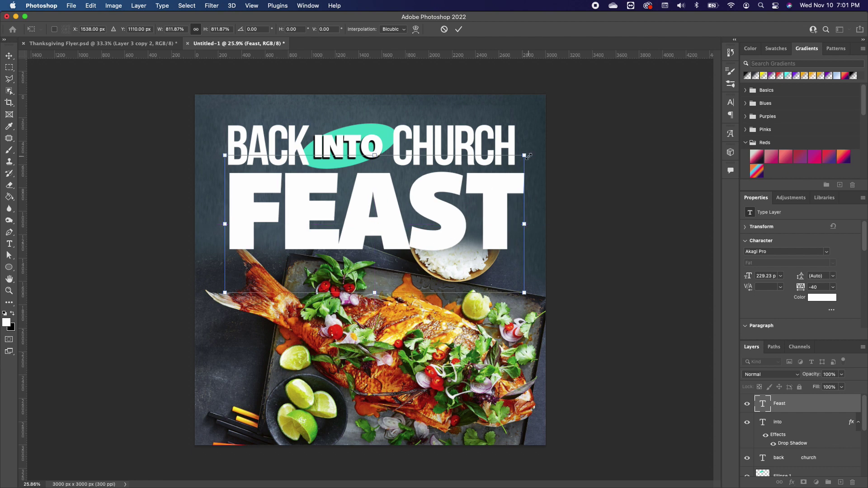
{"action": "left_click_drag", "start_coordinate": [526, 155], "coordinate": [520, 160]}
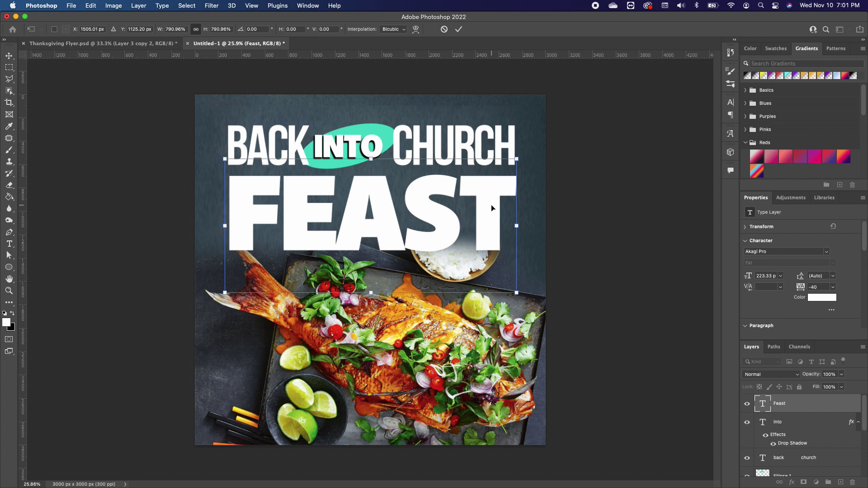
{"action": "key", "text": "Return"}
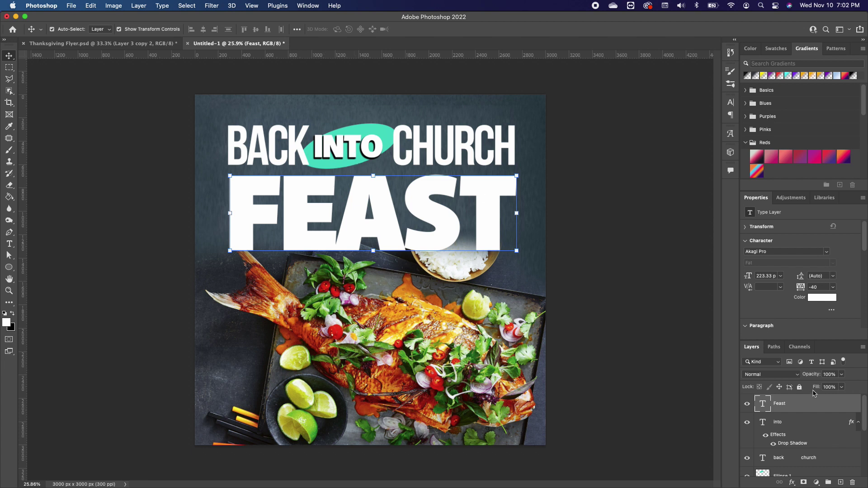
Copy the INTO layer's drop shadow style and paste it onto the FEAST layer.
{"action": "left_click", "coordinate": [806, 422]}
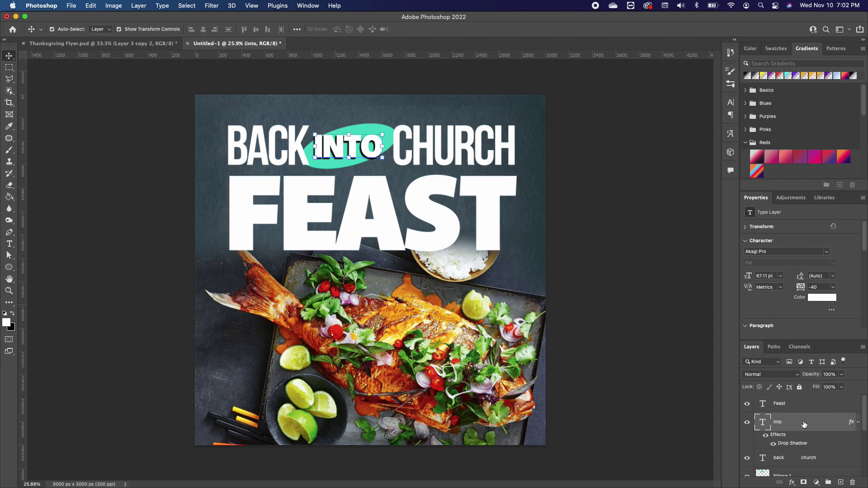
{"action": "right_click", "coordinate": [804, 424]}
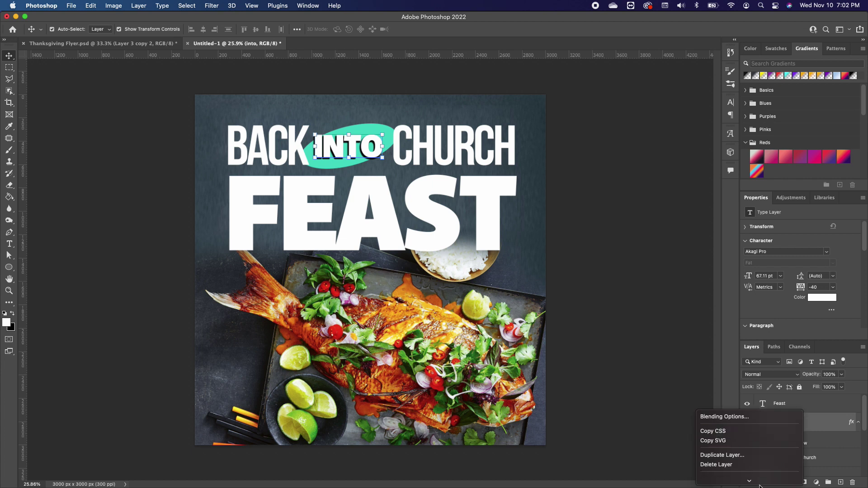
{"action": "mouse_move", "coordinate": [749, 481]}
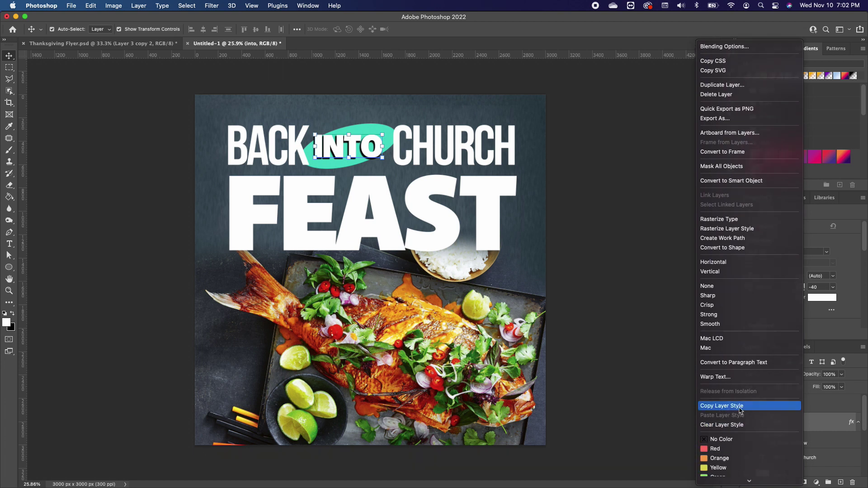
{"action": "left_click", "coordinate": [740, 407]}
{"action": "right_click", "coordinate": [803, 407]}
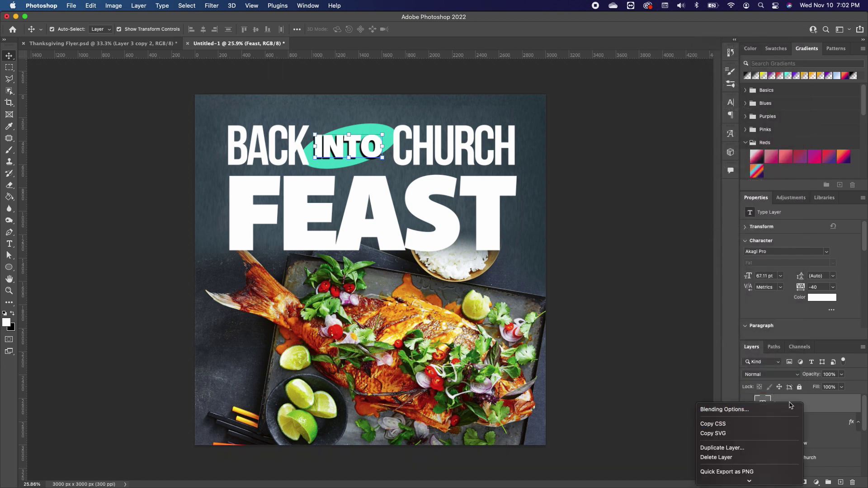
{"action": "mouse_move", "coordinate": [749, 481]}
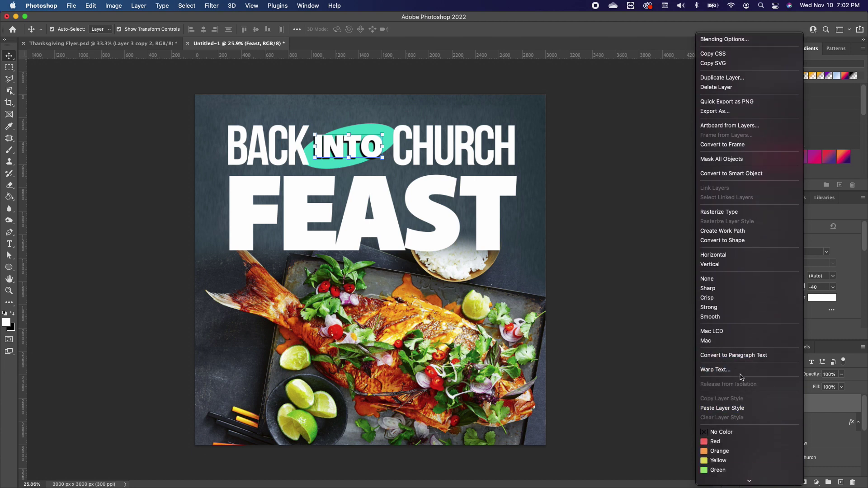
{"action": "left_click", "coordinate": [733, 408]}
{"action": "left_click", "coordinate": [711, 382]}
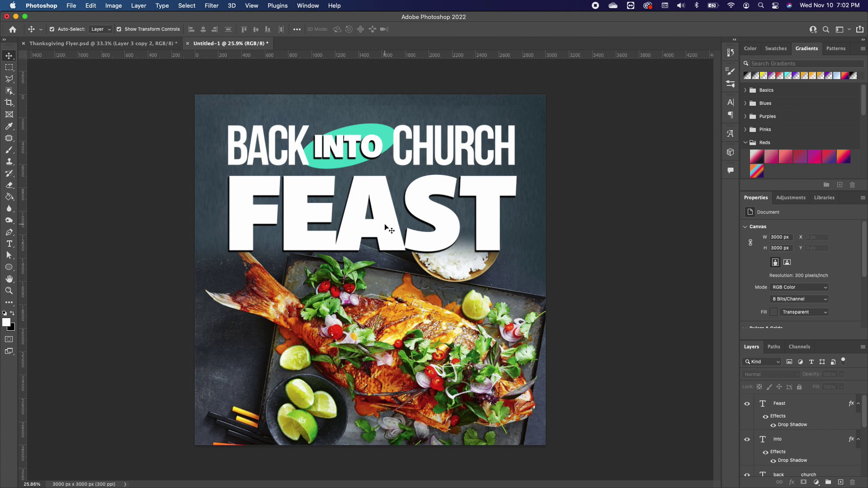
Draw a long thin rectangle bar beneath FEAST with the Rectangle Tool.
{"action": "left_click", "coordinate": [9, 268]}
{"action": "right_click", "coordinate": [10, 269]}
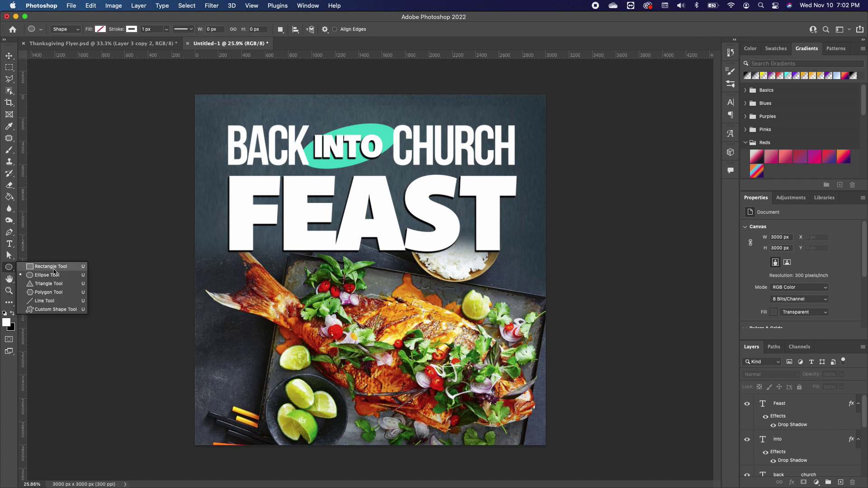
{"action": "left_click", "coordinate": [40, 268]}
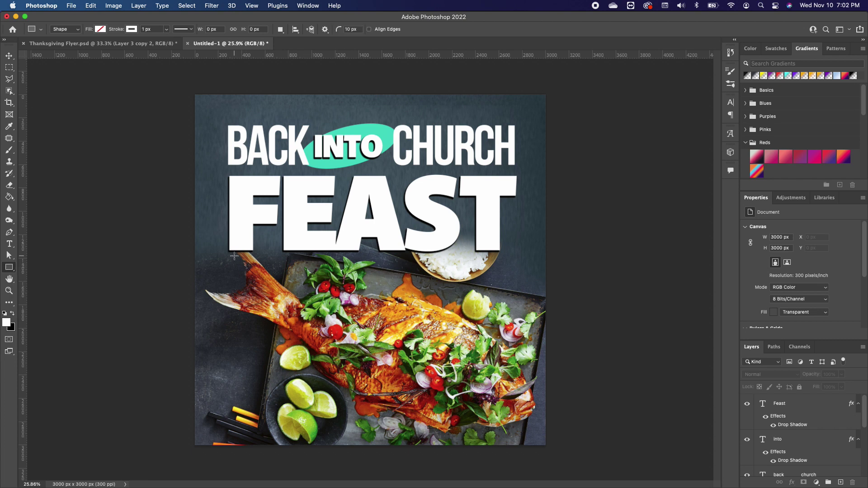
{"action": "left_click_drag", "start_coordinate": [230, 254], "coordinate": [500, 268]}
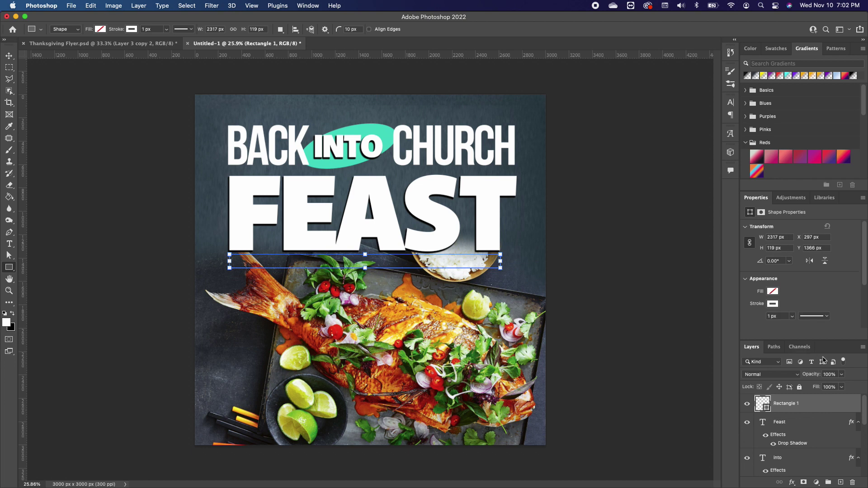
Set the bar's fill to white and its stroke to No Color.
{"action": "left_click", "coordinate": [773, 292]}
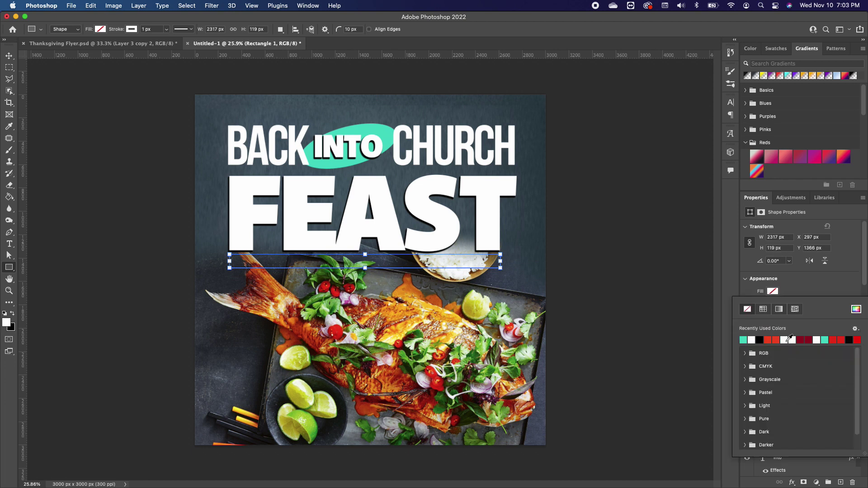
{"action": "left_click", "coordinate": [790, 339]}
{"action": "scroll", "coordinate": [842, 285], "scroll_direction": "down", "scroll_amount": 1}
{"action": "scroll", "coordinate": [842, 285], "scroll_direction": "down", "scroll_amount": 1}
{"action": "left_click", "coordinate": [774, 275]}
{"action": "left_click", "coordinate": [747, 293]}
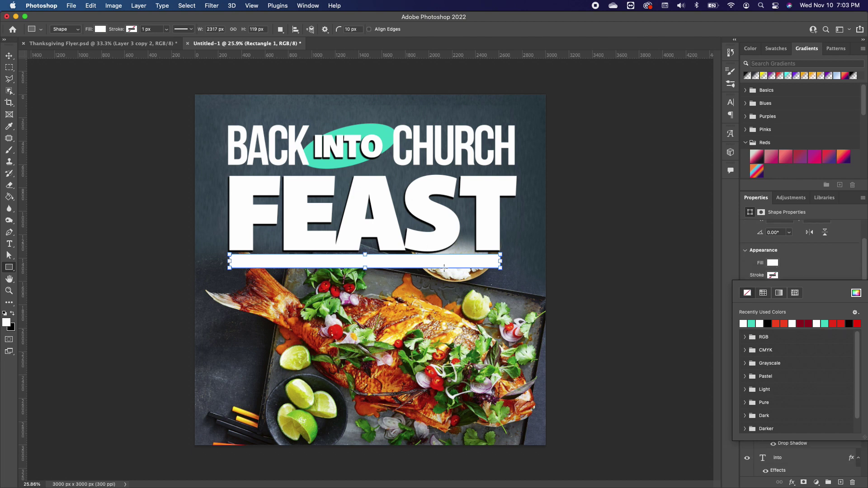
{"action": "left_click", "coordinate": [9, 55]}
{"action": "left_click", "coordinate": [78, 141]}
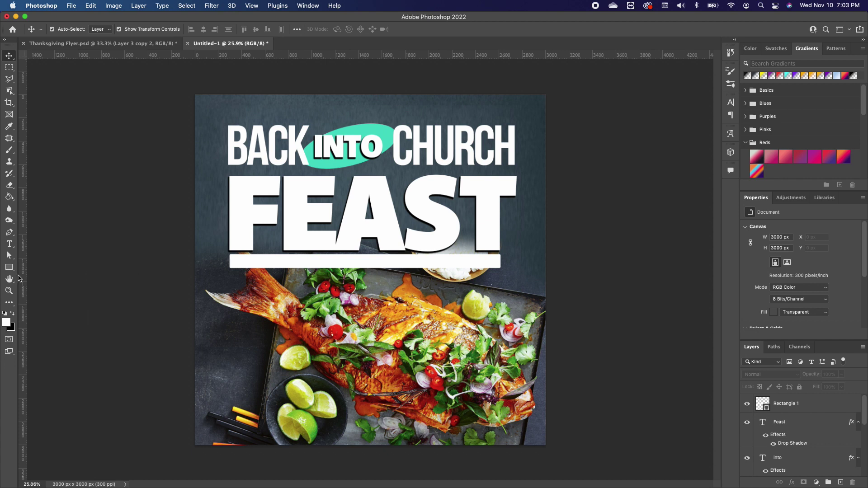
Set the foreground colour to red #e83017 sampled from a tomato in the photo.
{"action": "left_click", "coordinate": [9, 246]}
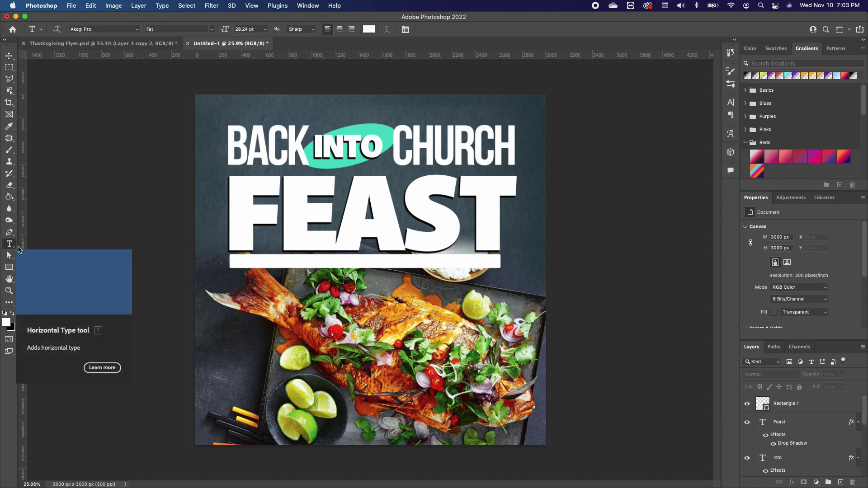
{"action": "left_click", "coordinate": [6, 323]}
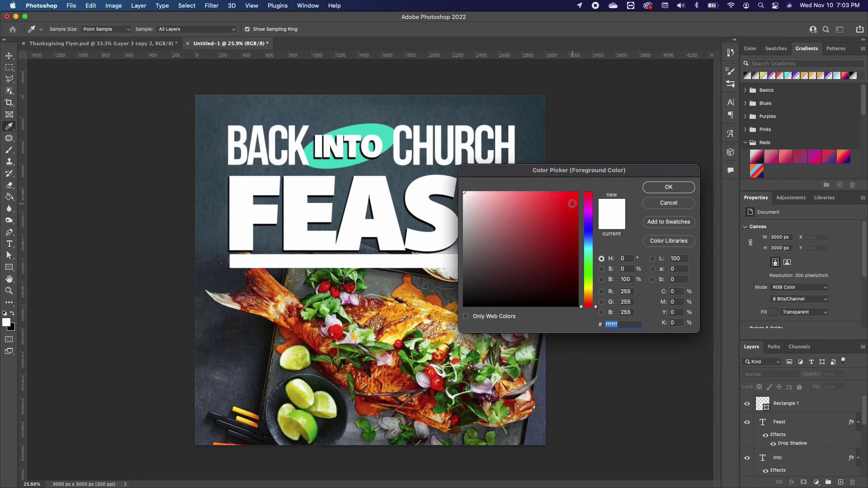
{"action": "left_click", "coordinate": [336, 327]}
{"action": "left_click", "coordinate": [669, 187]}
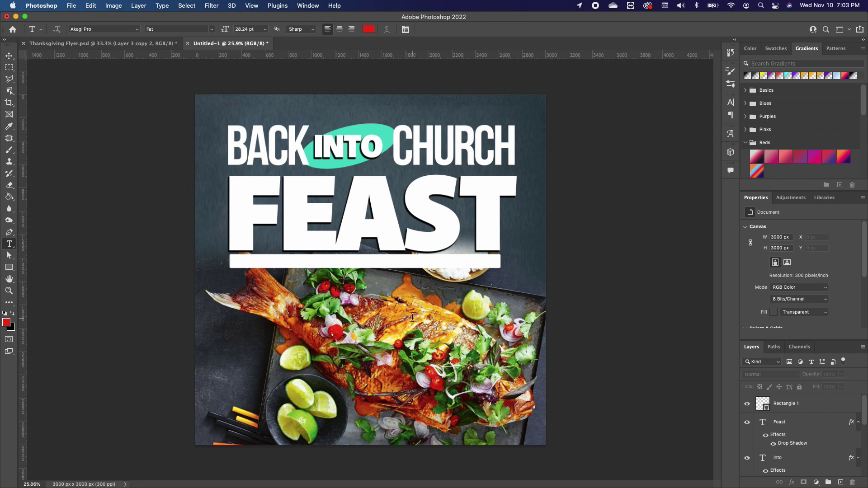
{"action": "left_click", "coordinate": [232, 347]}
Add the tagline WHOLE FISH FOR THE WHOLE FAMILY in Dazzle Unicase Medium onto the white bar.
{"action": "type", "text": "WHOLE FISH FOR"}
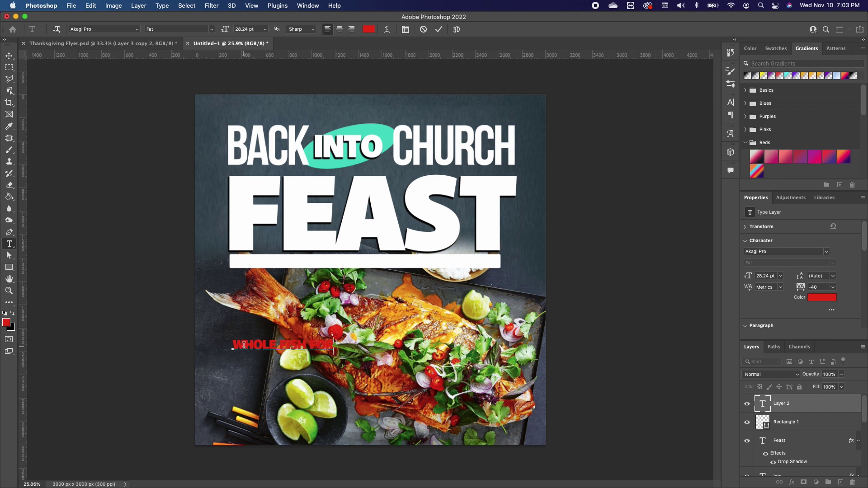
{"action": "type", "text": " THE WHOLE FAMILY"}
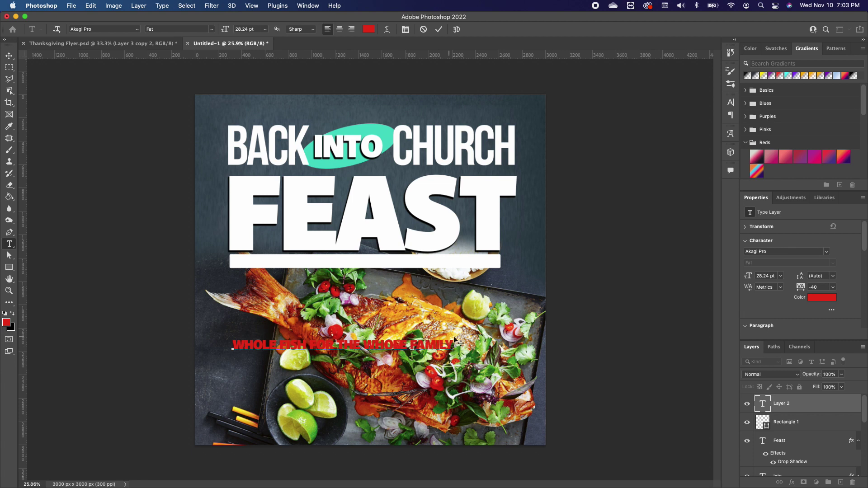
{"action": "left_click_drag", "start_coordinate": [453, 344], "coordinate": [374, 336]}
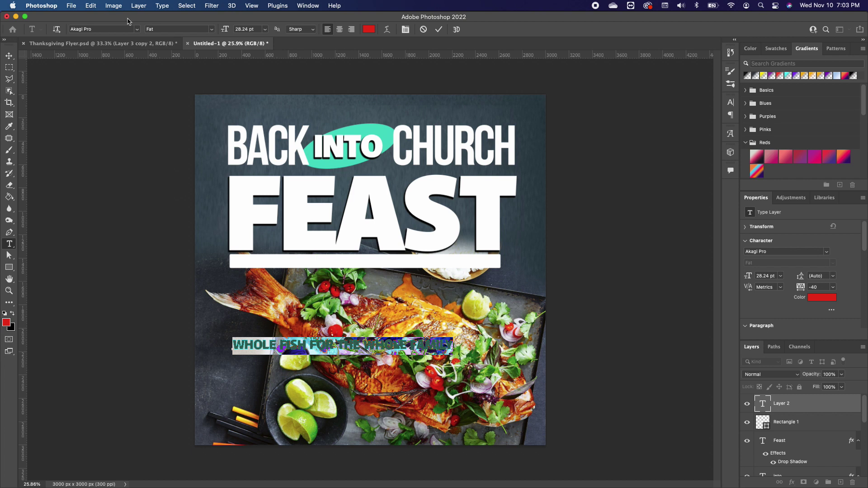
{"action": "left_click", "coordinate": [137, 30]}
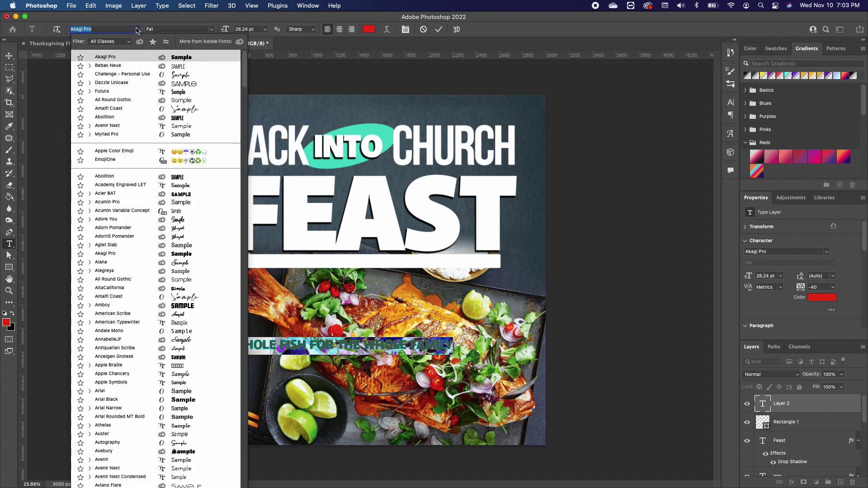
{"action": "left_click", "coordinate": [179, 85]}
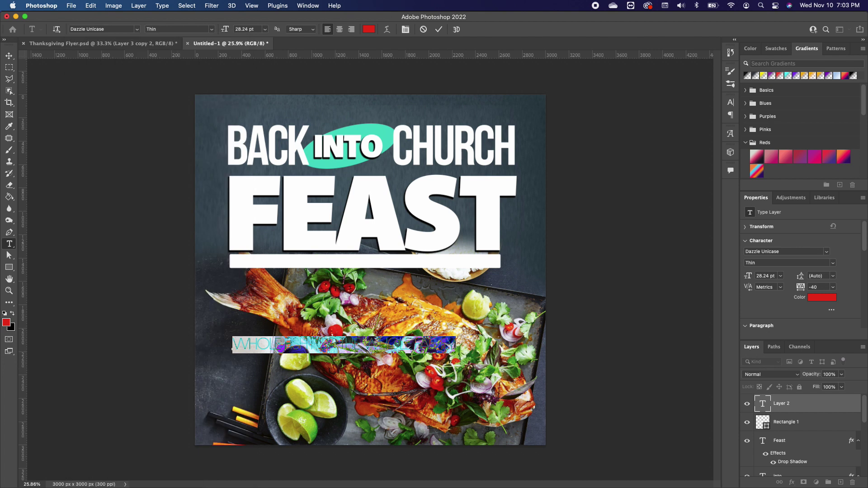
{"action": "left_click", "coordinate": [212, 29]}
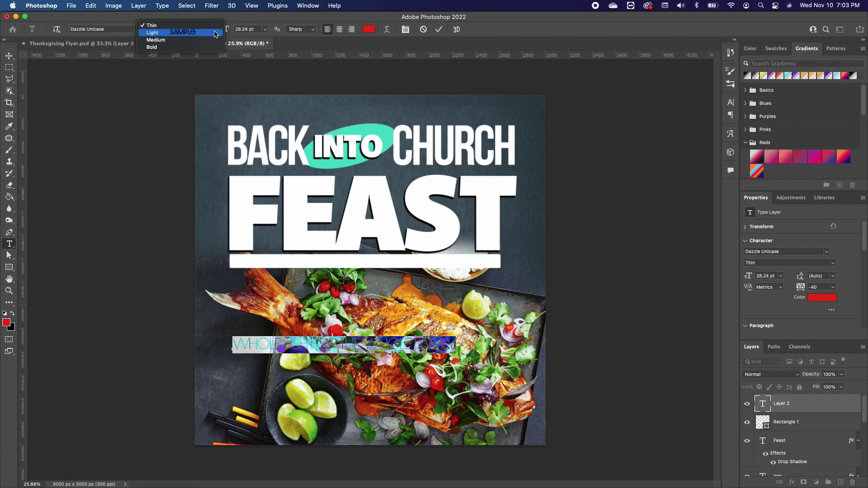
{"action": "left_click", "coordinate": [171, 44]}
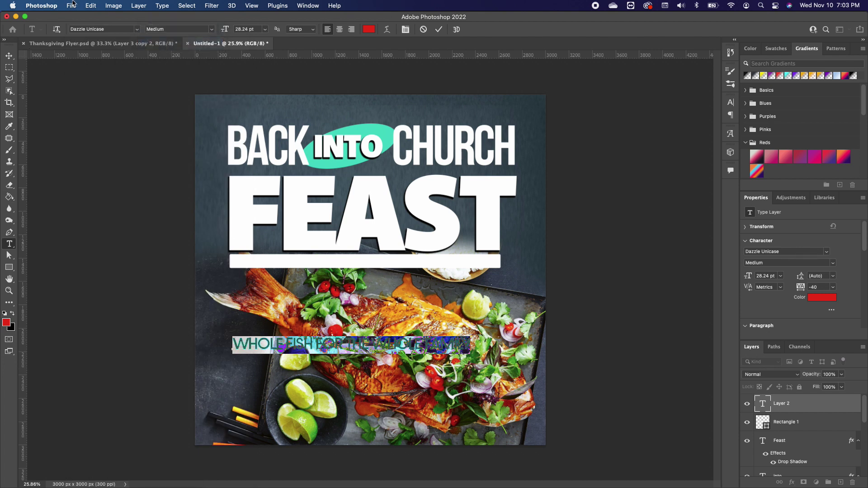
{"action": "left_click", "coordinate": [9, 55]}
{"action": "left_click_drag", "start_coordinate": [342, 343], "coordinate": [344, 262]}
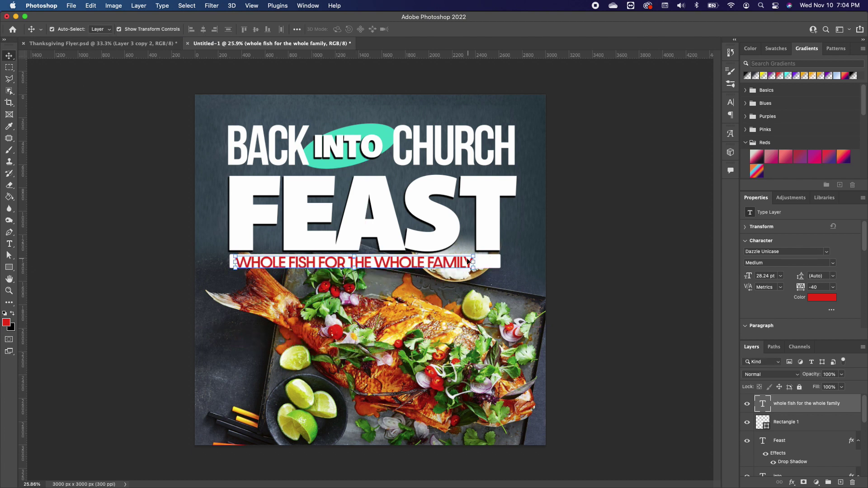
Shrink the tagline to fit inside the white bar and nudge it up slightly.
{"action": "left_click_drag", "start_coordinate": [474, 256], "coordinate": [436, 266]}
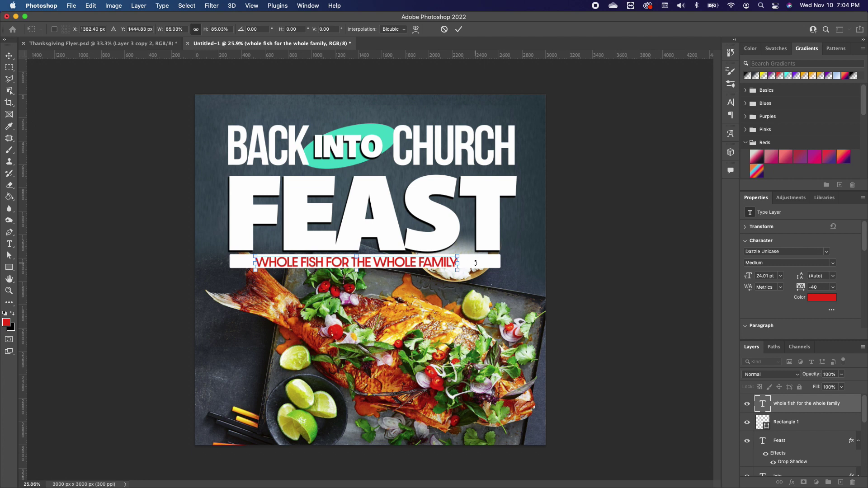
{"action": "key", "text": "Return"}
{"action": "left_click", "coordinate": [476, 259]}
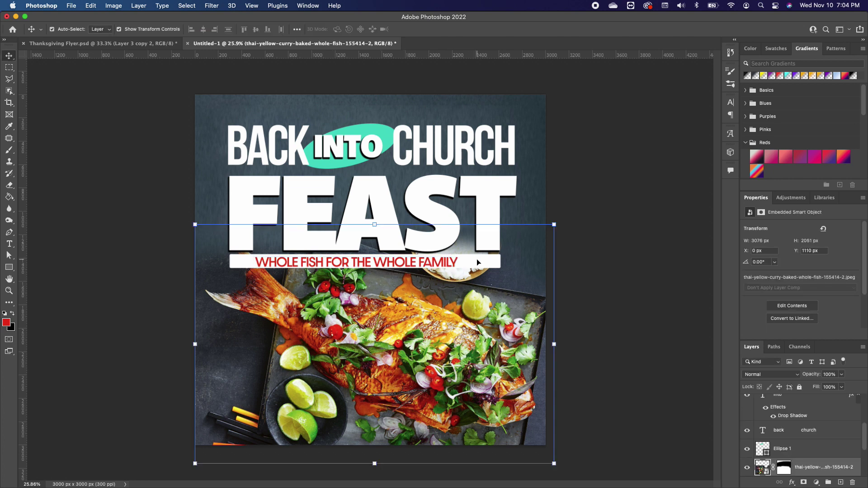
{"action": "left_click", "coordinate": [449, 263]}
{"action": "key", "text": "Up"}
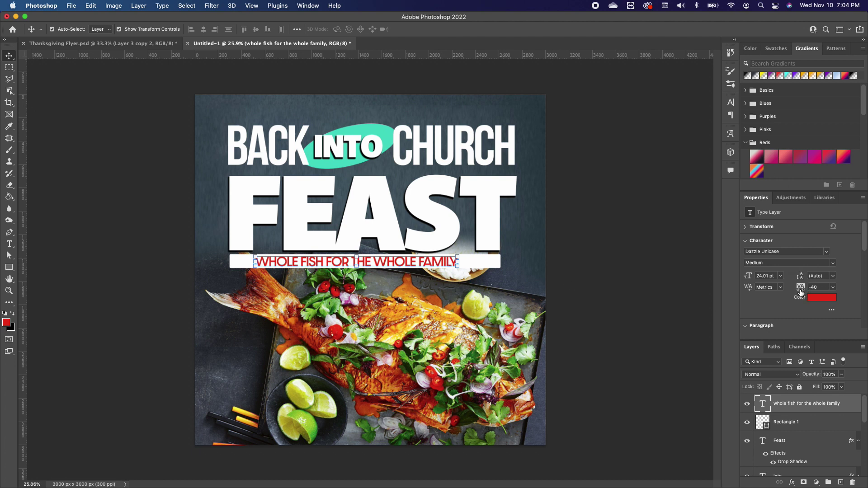
Set the tagline's tracking to 20 and shift it slightly left to centre it.
{"action": "left_click_drag", "start_coordinate": [800, 291], "coordinate": [802, 292]}
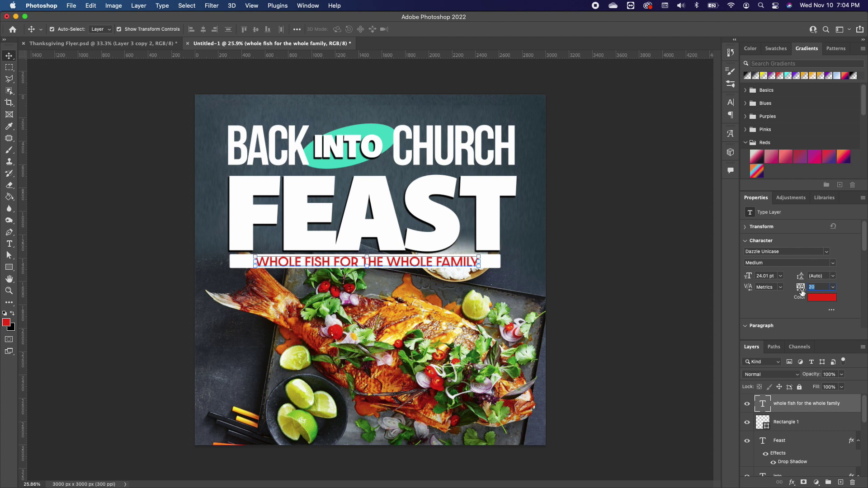
{"action": "left_click", "coordinate": [464, 297]}
{"action": "left_click_drag", "start_coordinate": [455, 267], "coordinate": [455, 263]}
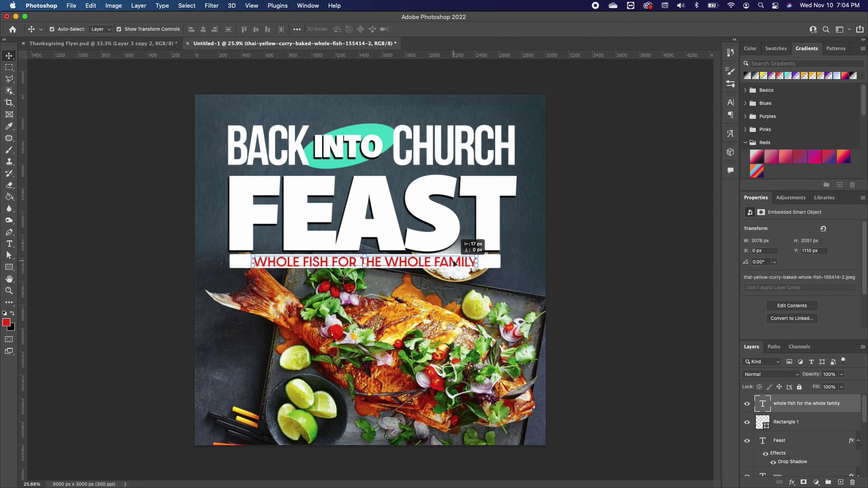
{"action": "left_click", "coordinate": [440, 312]}
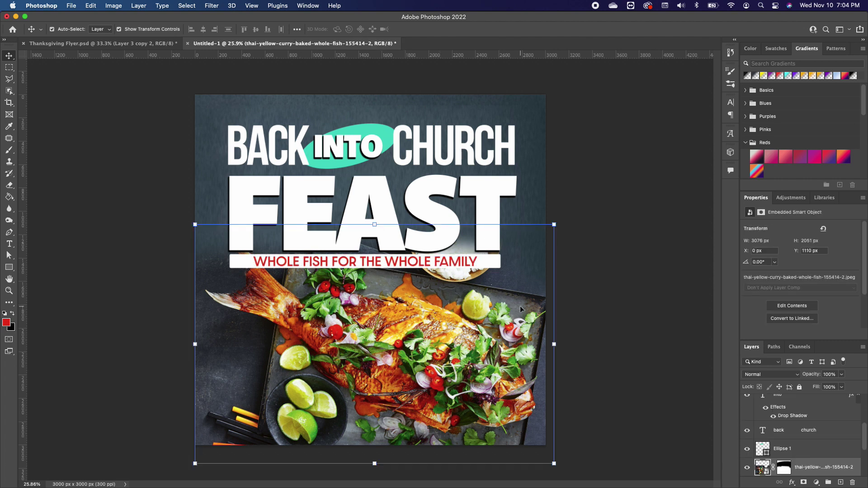
{"action": "left_click", "coordinate": [9, 245]}
Type RISING STAR BAPTIST CHURCH in white above the headline.
{"action": "left_click", "coordinate": [5, 313]}
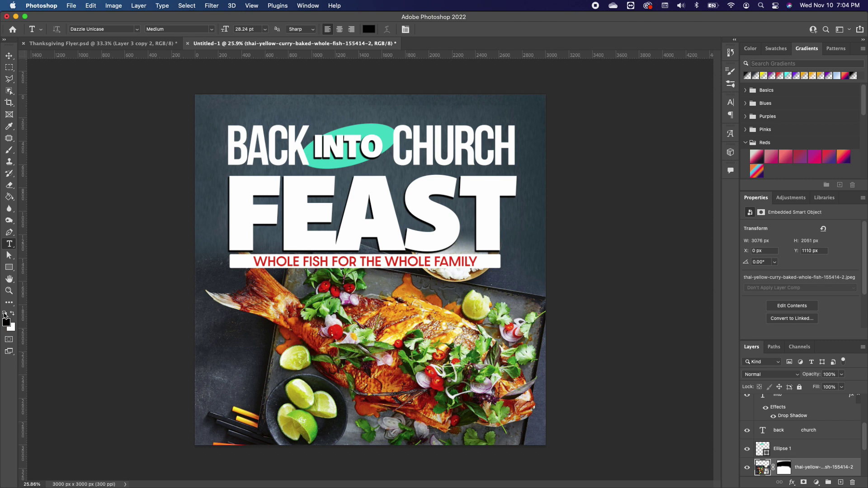
{"action": "left_click", "coordinate": [13, 314]}
{"action": "left_click", "coordinate": [325, 107]}
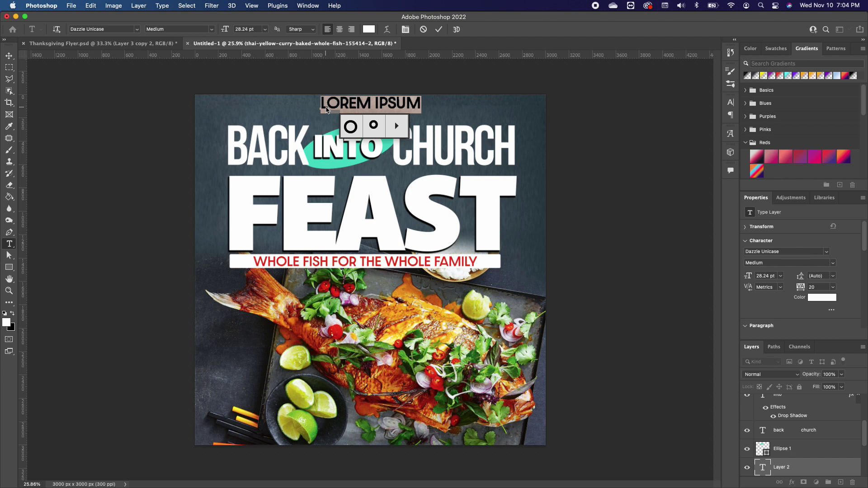
{"action": "type", "text": "RISS"}
{"action": "key", "text": "BackSpace"}
{"action": "type", "text": "ING O"}
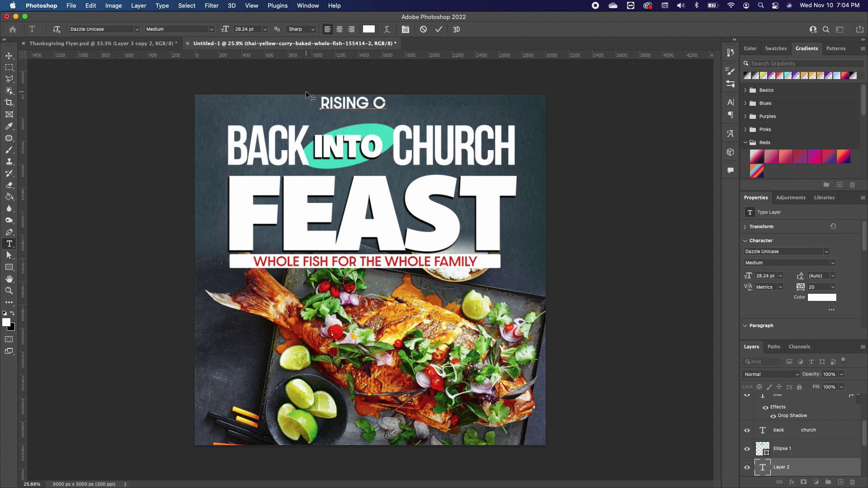
{"action": "key", "text": "BackSpace"}
{"action": "type", "text": "STAR BAP"}
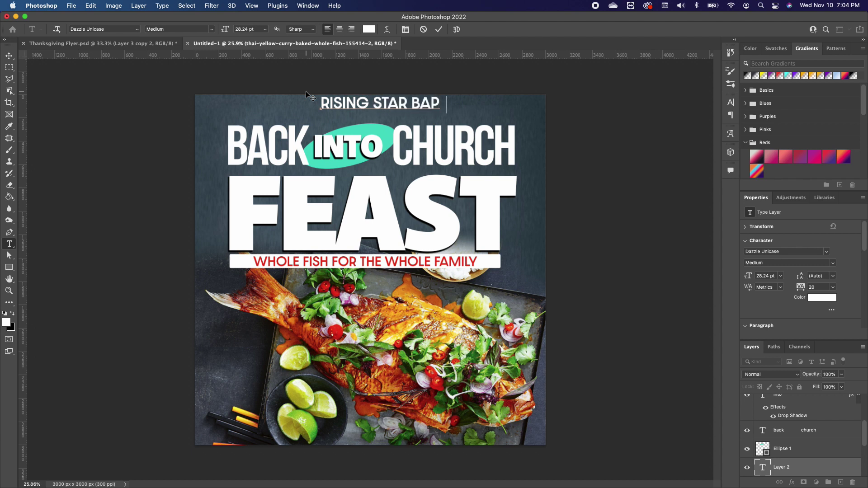
{"action": "type", "text": "TIST CHURCH"}
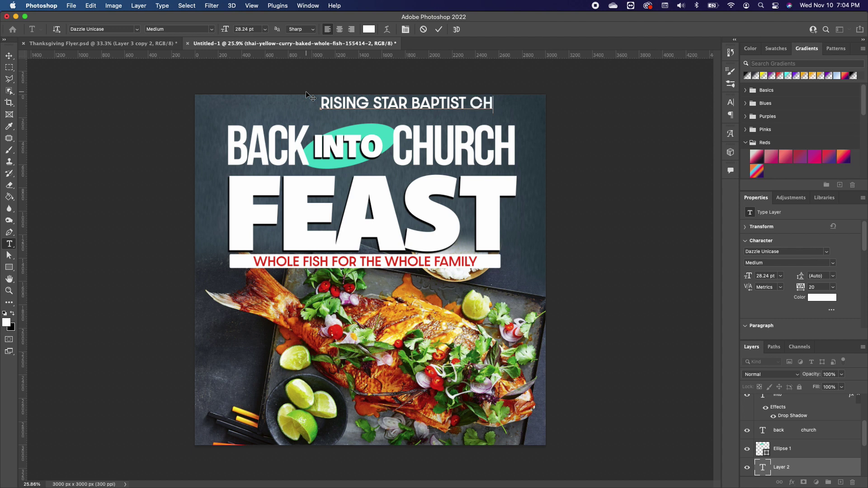
{"action": "left_click", "coordinate": [9, 55]}
Shrink the church name to 17.33 pt and centre it above BACK INTO CHURCH.
{"action": "left_click", "coordinate": [530, 97]}
{"action": "left_click_drag", "start_coordinate": [530, 97], "coordinate": [417, 119]}
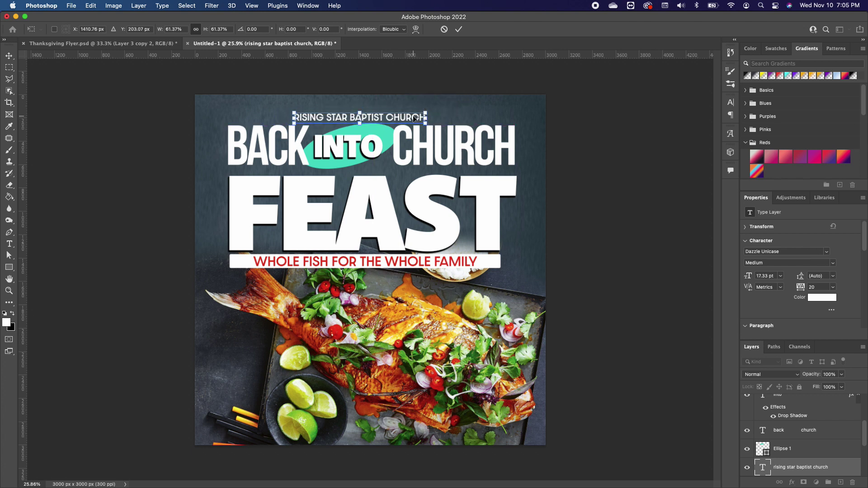
{"action": "left_click", "coordinate": [588, 201]}
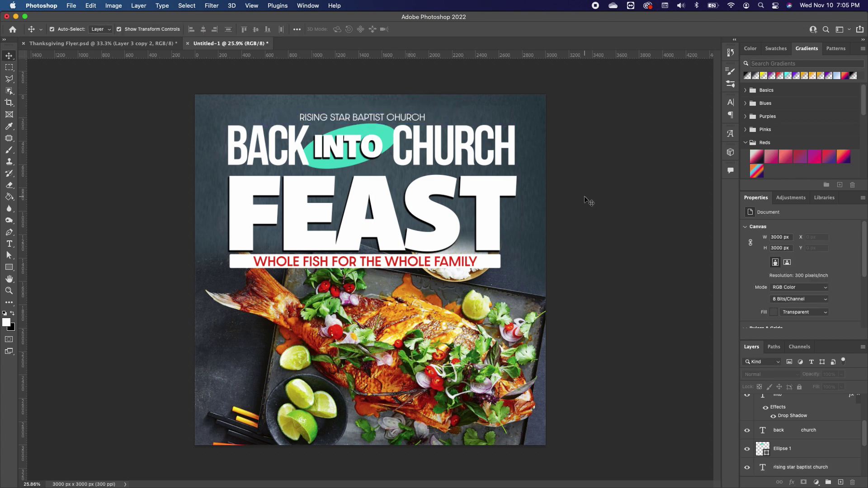
{"action": "left_click_drag", "start_coordinate": [414, 116], "coordinate": [420, 118]}
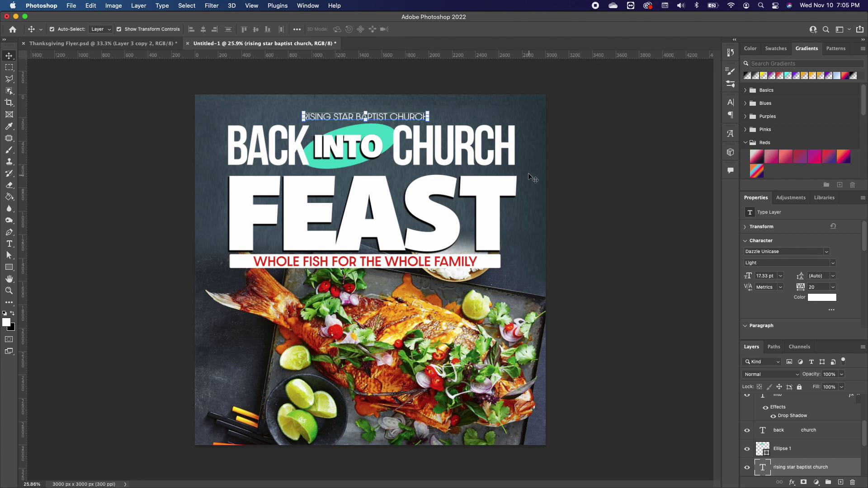
Duplicate the headline text, retype it as NOV 14, and shrink it to 42.28 pt.
{"action": "left_click", "coordinate": [445, 157]}
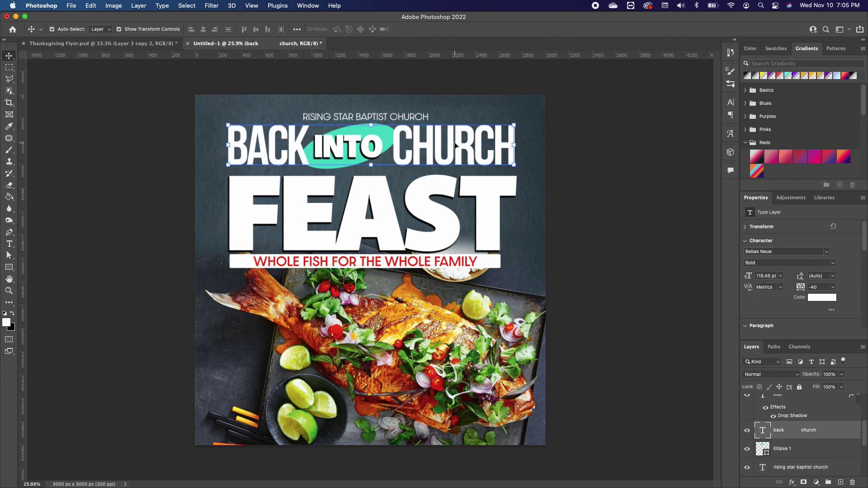
{"action": "left_click_drag", "start_coordinate": [446, 151], "coordinate": [433, 313]}
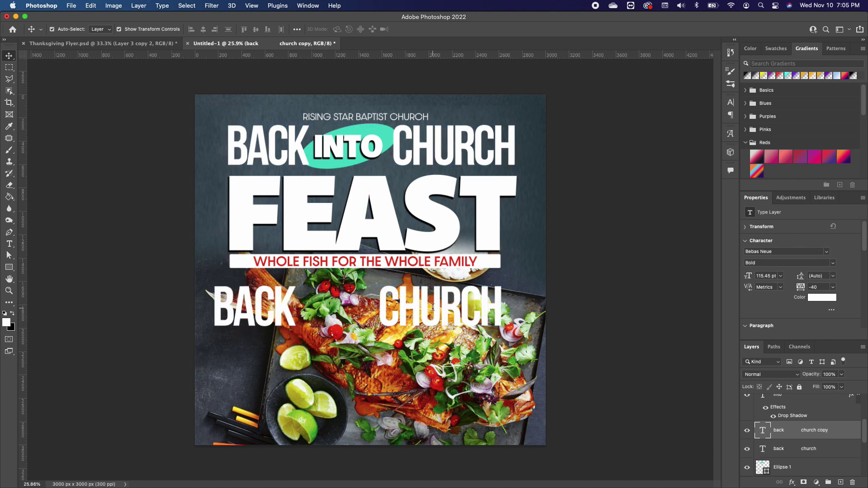
{"action": "double_click", "coordinate": [464, 306]}
{"action": "type", "text": "NO"}
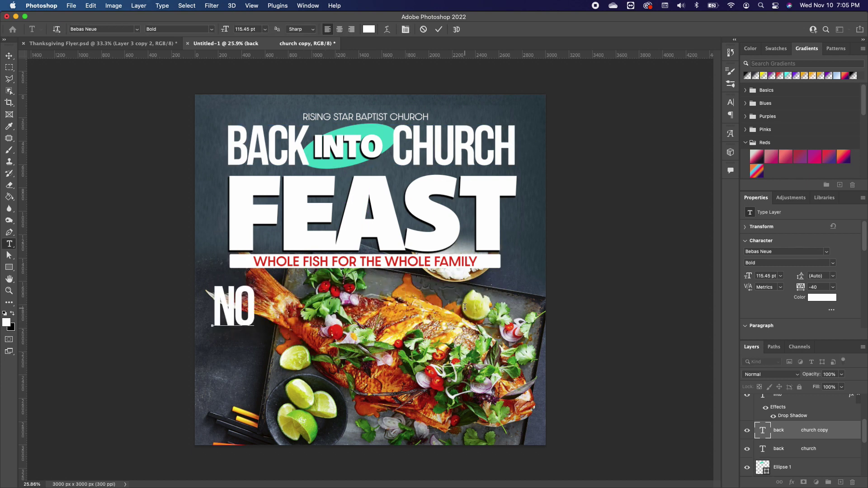
{"action": "type", "text": "V 14"}
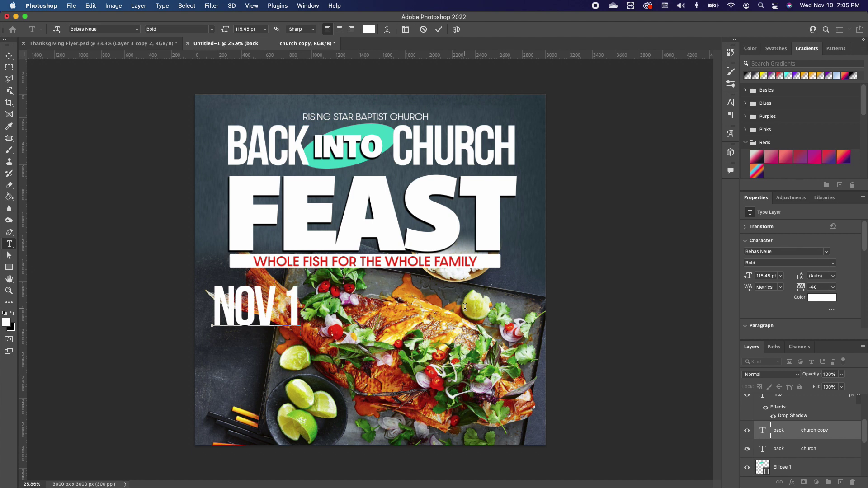
{"action": "left_click", "coordinate": [9, 55]}
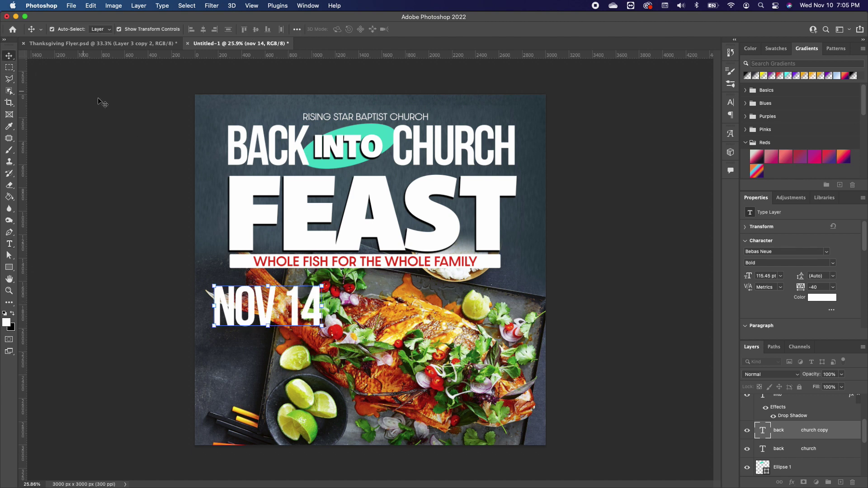
{"action": "left_click_drag", "start_coordinate": [322, 326], "coordinate": [250, 338]}
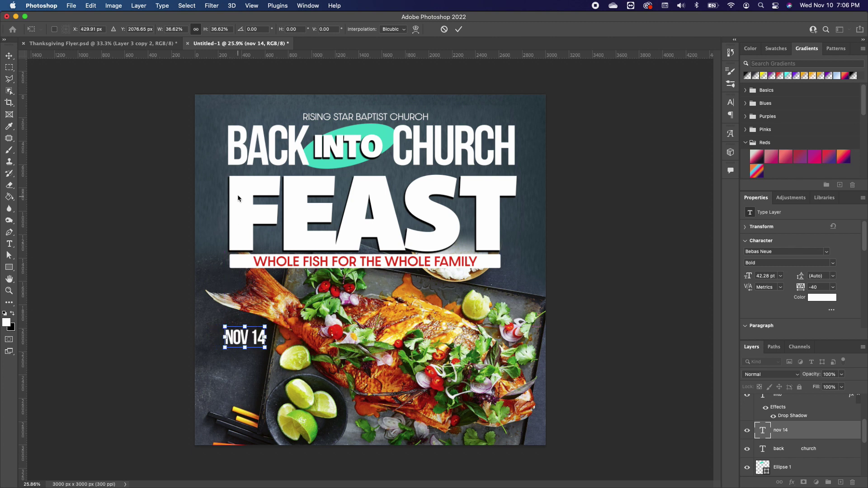
{"action": "key", "text": "Return"}
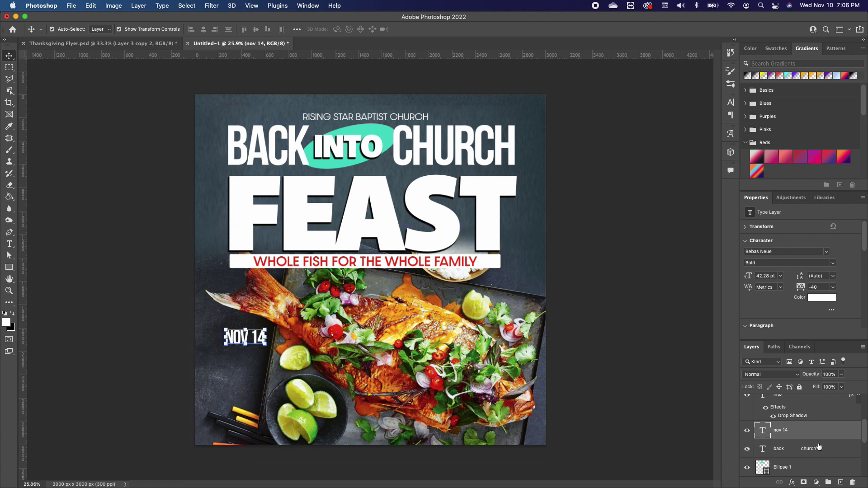
Duplicate NOV 14 just below it and retype the copy as 10.
{"action": "key", "text": "super+j"}
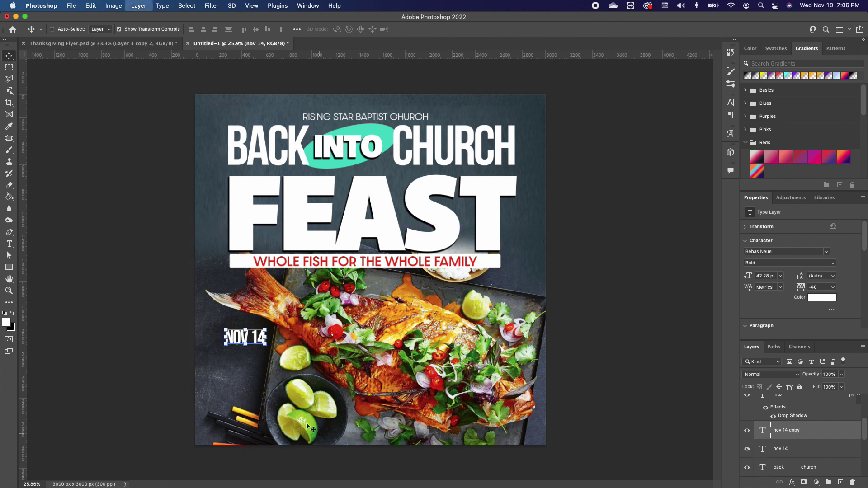
{"action": "left_click_drag", "start_coordinate": [245, 337], "coordinate": [244, 357]}
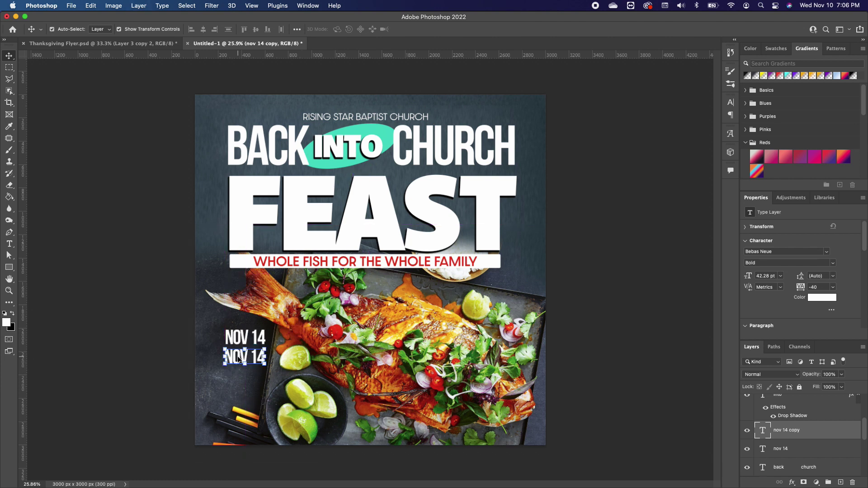
{"action": "double_click", "coordinate": [238, 356]}
{"action": "type", "text": "10"}
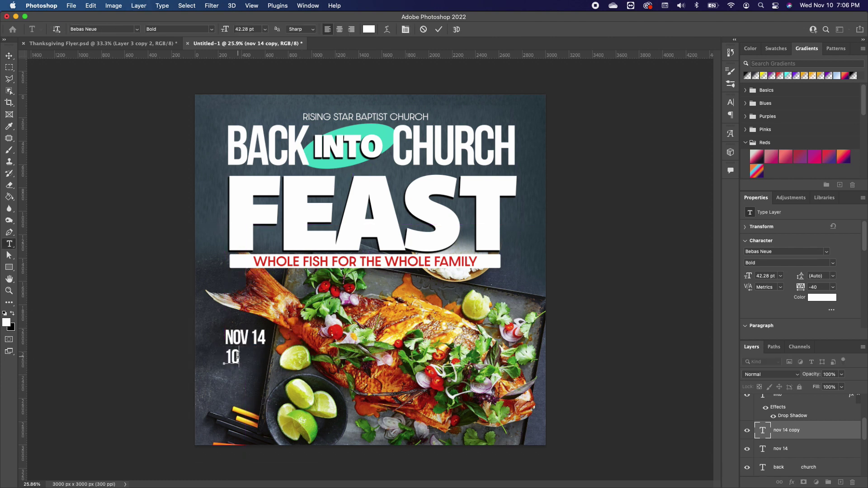
{"action": "left_click", "coordinate": [9, 55]}
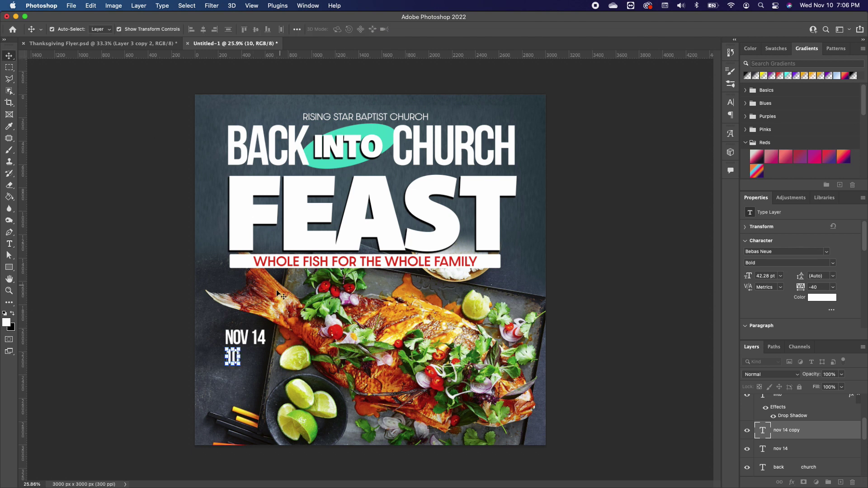
{"action": "key", "text": "super+t"}
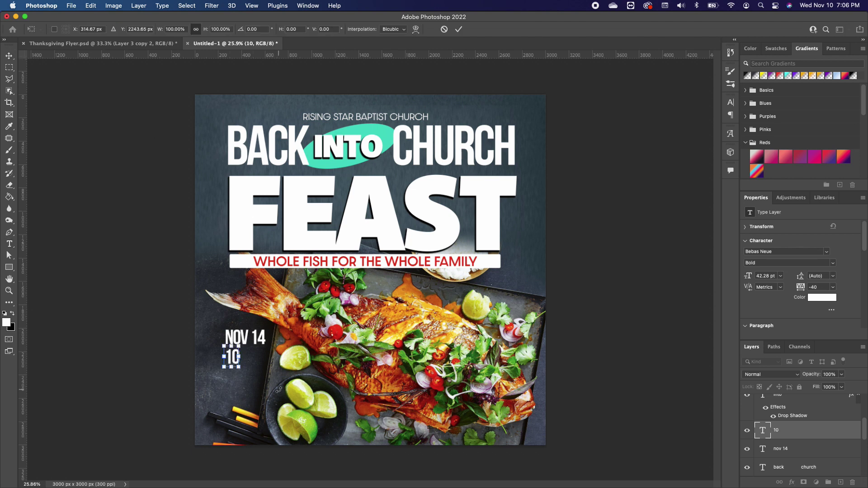
{"action": "left_click_drag", "start_coordinate": [234, 360], "coordinate": [232, 388]}
{"action": "key", "text": "Return"}
{"action": "left_click", "coordinate": [236, 359]}
{"action": "left_click", "coordinate": [236, 358]}
Retype a further copy as 30 and AM on two lines.
{"action": "double_click", "coordinate": [232, 387]}
{"action": "type", "text": "30"}
{"action": "key", "text": "Return"}
{"action": "type", "text": "AM"}
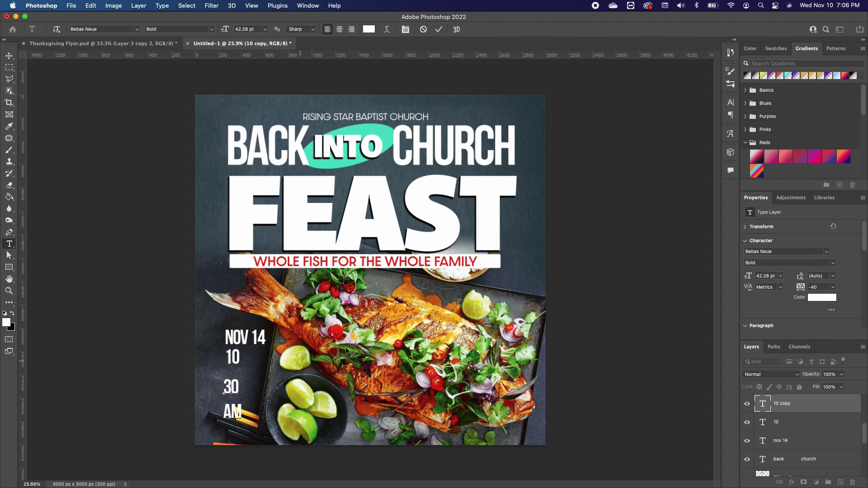
{"action": "left_click", "coordinate": [9, 55]}
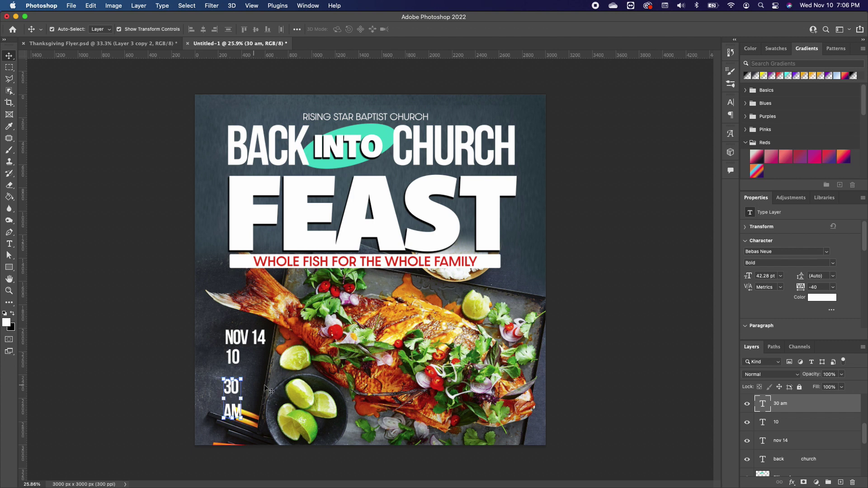
Tighten the 30 AM line spacing and shrink it to 16.88 pt beside the 10.
{"action": "left_click_drag", "start_coordinate": [799, 277], "coordinate": [790, 279]}
{"action": "key", "text": "super+t"}
{"action": "left_click_drag", "start_coordinate": [238, 384], "coordinate": [246, 353]}
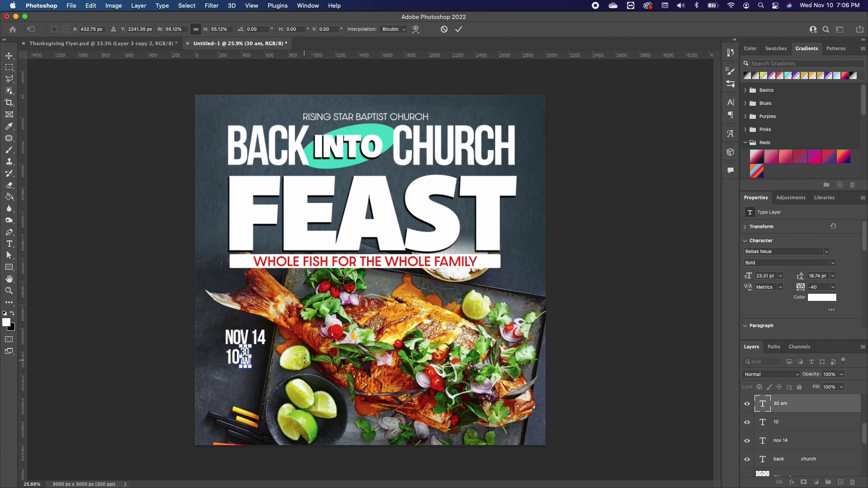
{"action": "scroll", "coordinate": [320, 362], "scroll_direction": "up", "scroll_amount": 6}
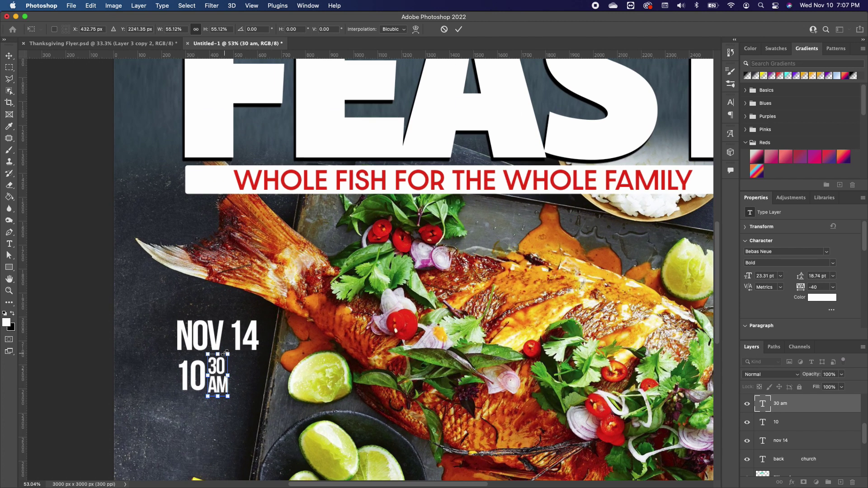
{"action": "left_click_drag", "start_coordinate": [227, 354], "coordinate": [218, 371]}
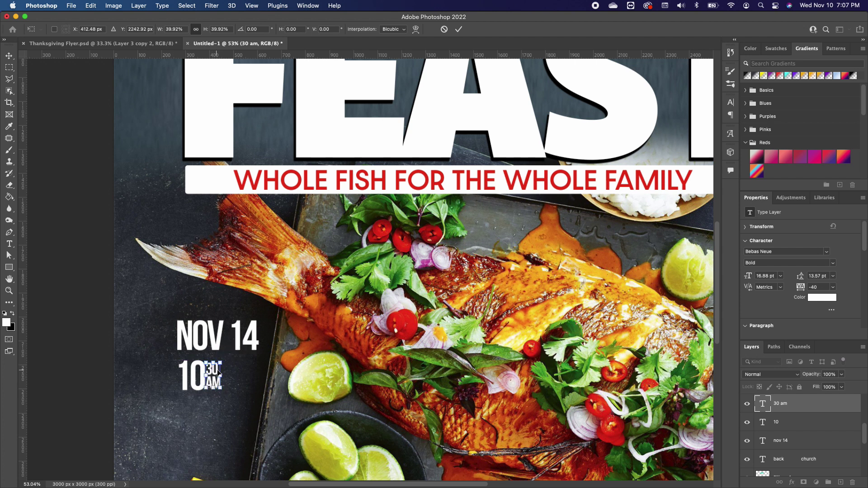
{"action": "key", "text": "Return"}
{"action": "left_click", "coordinate": [252, 397]}
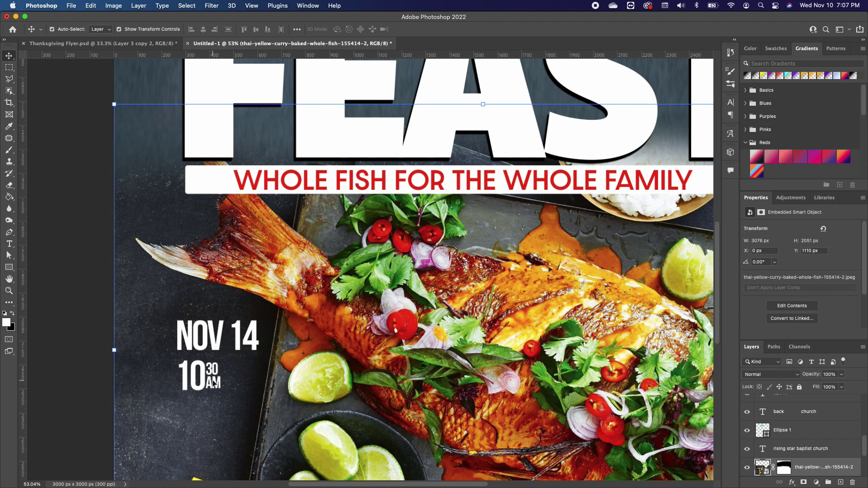
{"action": "left_click_drag", "start_coordinate": [184, 369], "coordinate": [180, 369]}
Select the 30 AM, 10 and NOV 14 text layers together.
{"action": "left_click", "coordinate": [215, 382]}
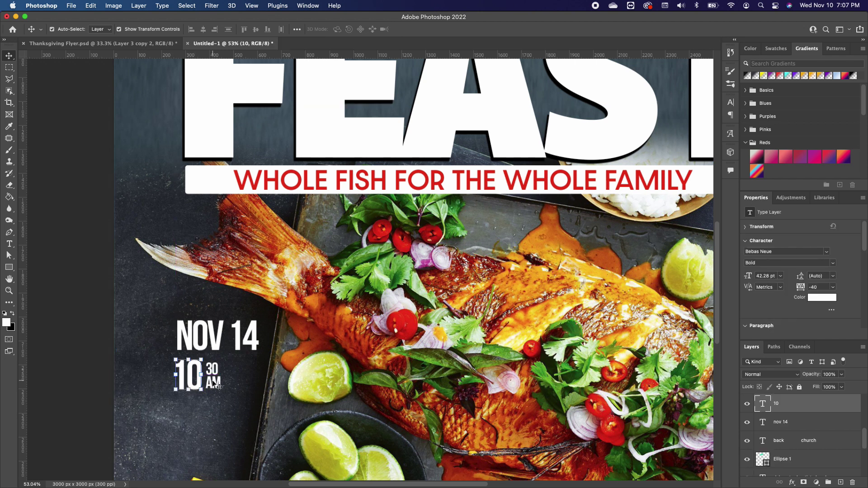
{"action": "left_click", "coordinate": [226, 402]}
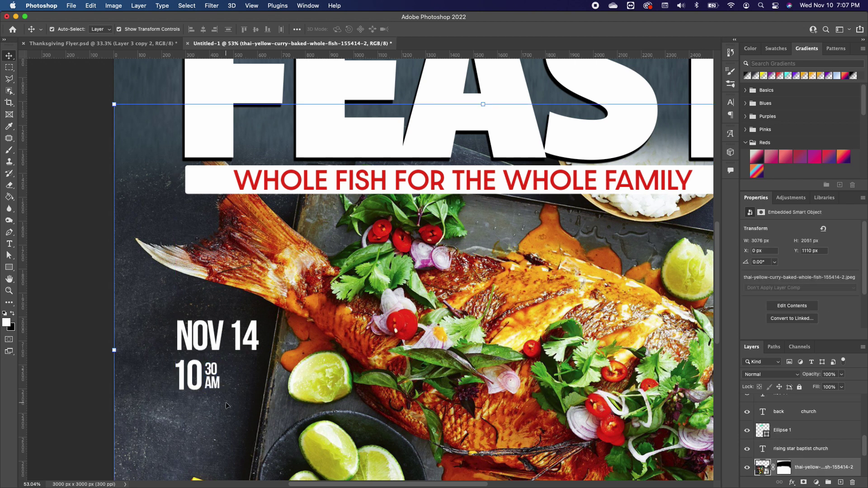
{"action": "left_click", "coordinate": [214, 370]}
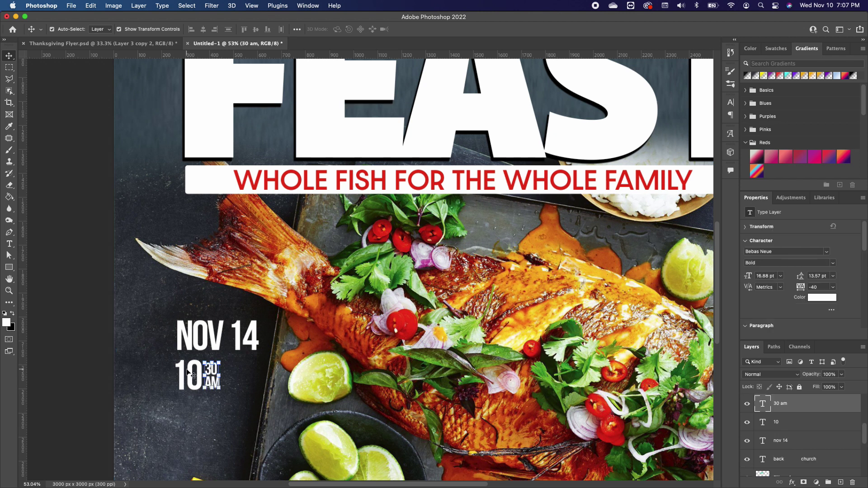
{"action": "left_click", "coordinate": [184, 371], "text": "shift"}
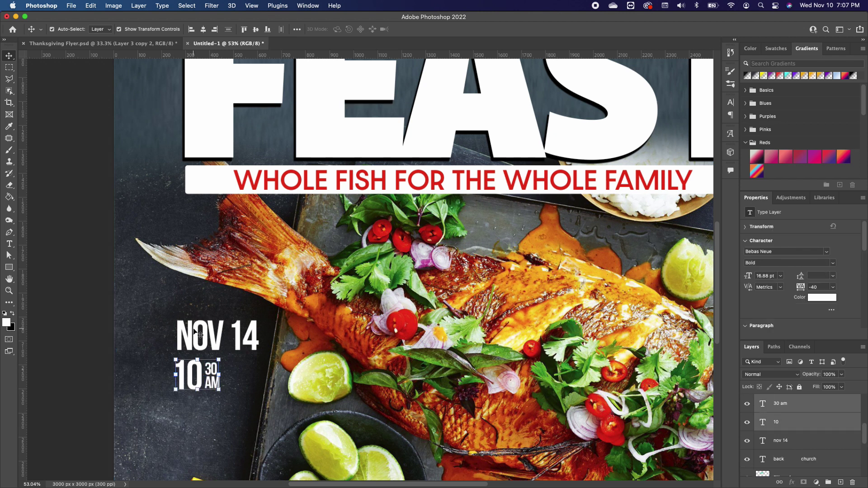
{"action": "left_click", "coordinate": [195, 333], "text": "shift"}
Link the NOV 14, 10 and 30 am text layers together.
{"action": "right_click", "coordinate": [194, 333]}
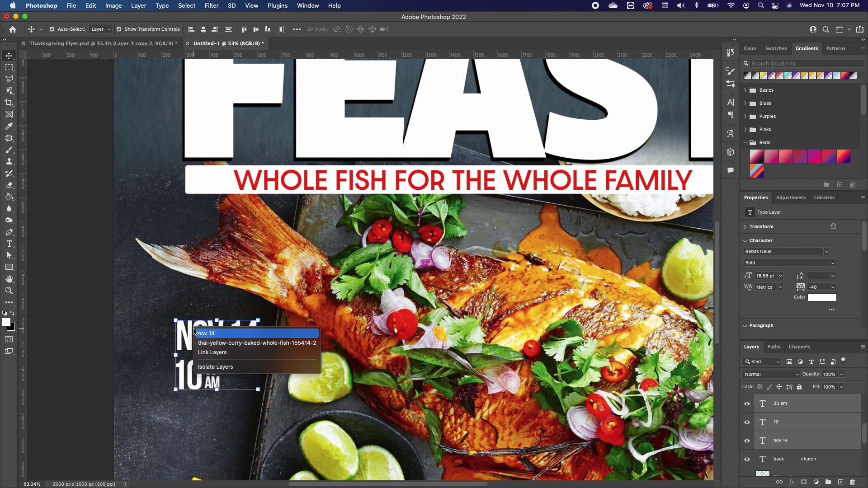
{"action": "left_click", "coordinate": [223, 354]}
{"action": "scroll", "coordinate": [321, 359], "scroll_direction": "down", "scroll_amount": 5}
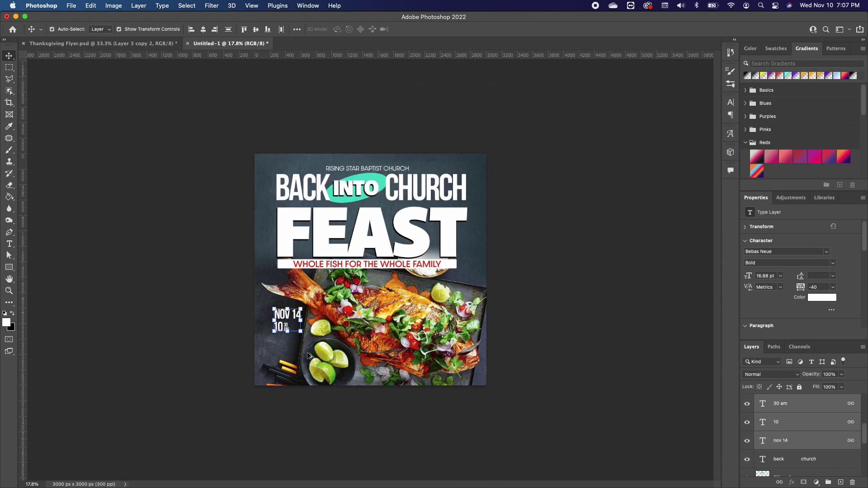
{"action": "scroll", "coordinate": [336, 315], "scroll_direction": "up", "scroll_amount": 3}
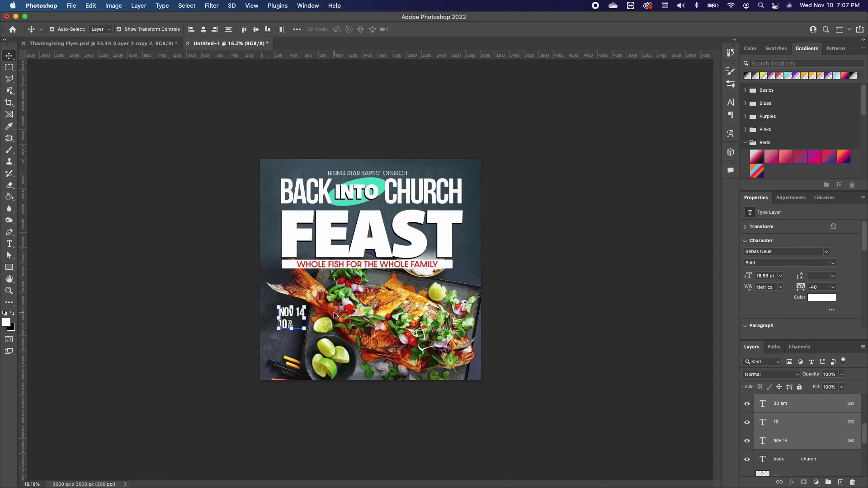
Move the linked date block slightly down and left on the flyer.
{"action": "left_click", "coordinate": [342, 326]}
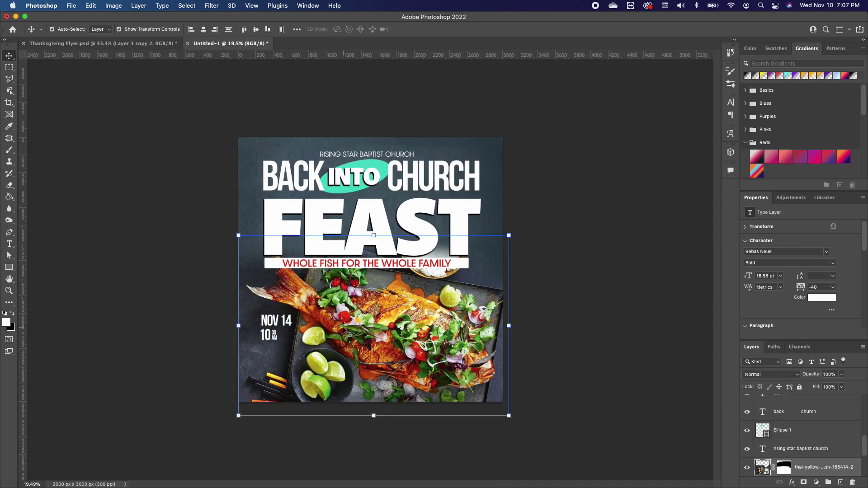
{"action": "mouse_move", "coordinate": [272, 324]}
{"action": "left_mouse_down"}
{"action": "mouse_move", "coordinate": [265, 343]}
{"action": "mouse_move", "coordinate": [273, 321]}
{"action": "left_mouse_up"}
{"action": "left_click", "coordinate": [342, 337]}
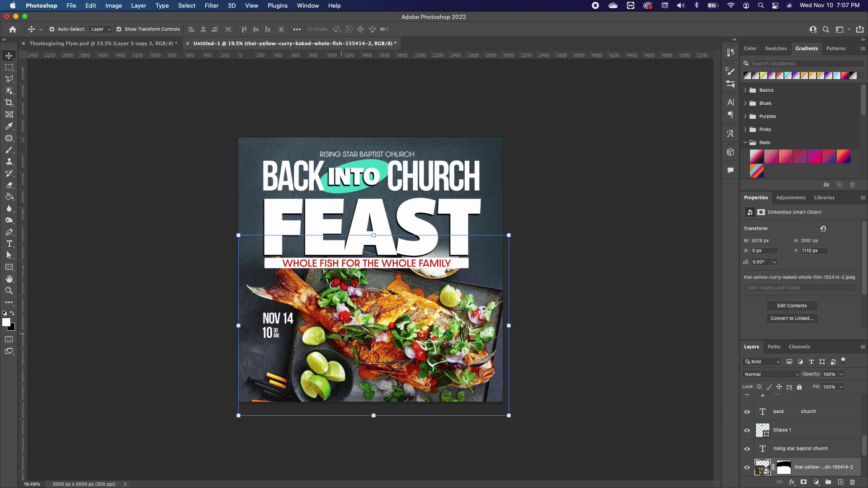
Draw a thin rectangle bar across the flyer's bottom with black fill and no stroke.
{"action": "left_click_drag", "start_coordinate": [9, 267], "coordinate": [49, 272]}
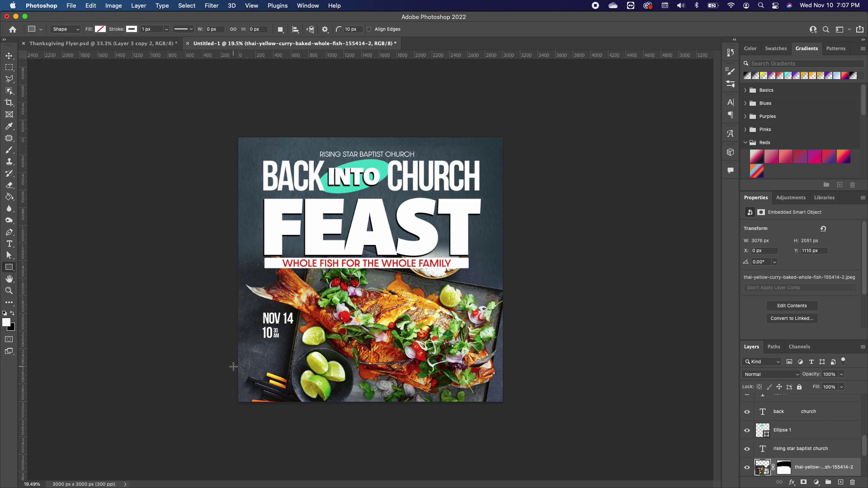
{"action": "left_click_drag", "start_coordinate": [218, 372], "coordinate": [549, 386]}
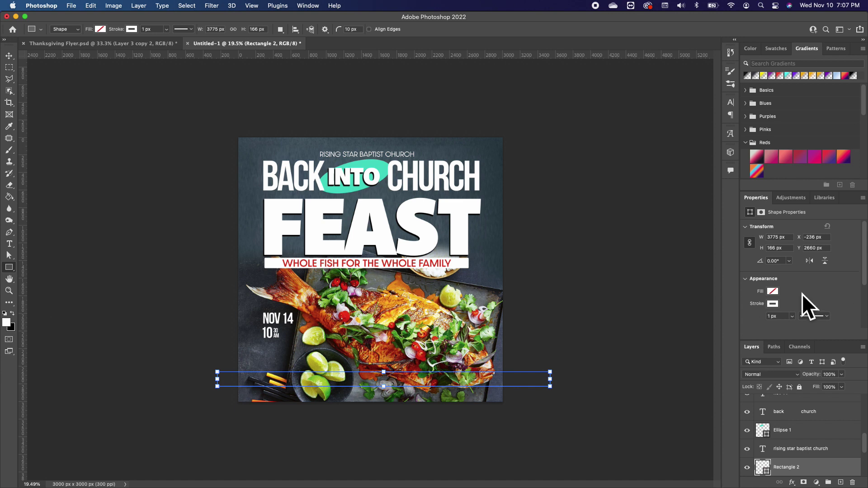
{"action": "left_click", "coordinate": [773, 292]}
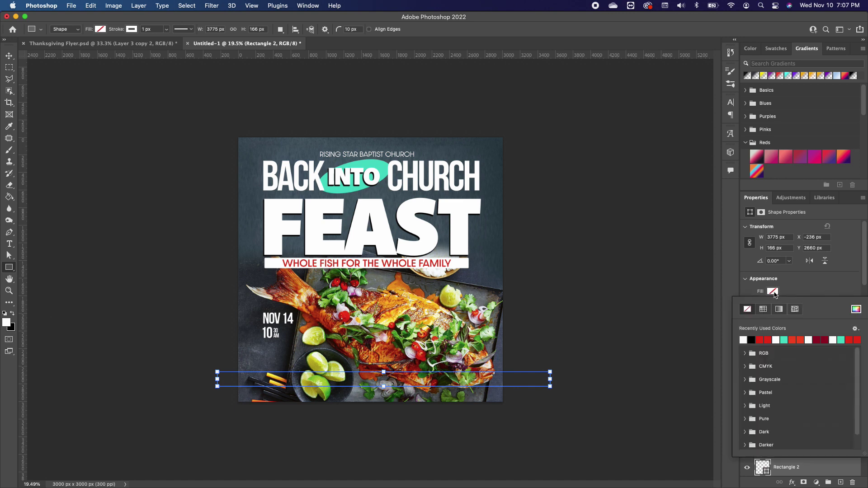
{"action": "left_click", "coordinate": [750, 340]}
{"action": "left_click", "coordinate": [798, 285]}
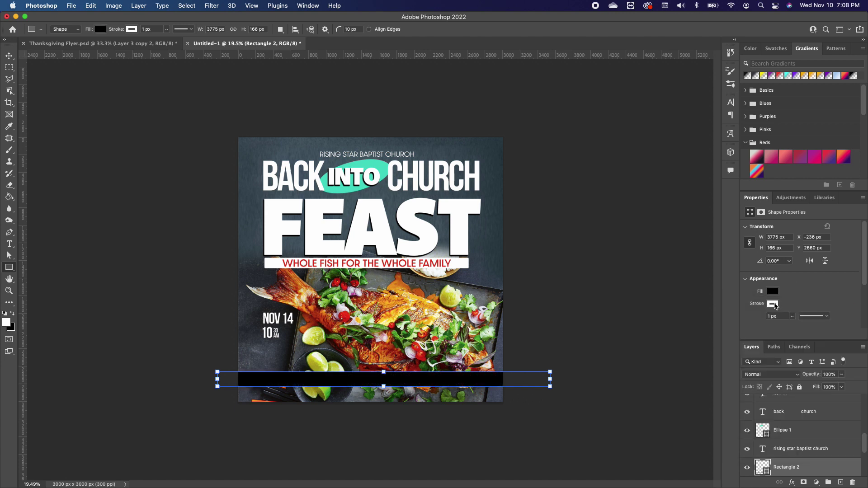
{"action": "left_click", "coordinate": [773, 304]}
{"action": "left_click", "coordinate": [748, 321]}
{"action": "left_click", "coordinate": [594, 318]}
{"action": "left_click", "coordinate": [9, 56]}
{"action": "left_click", "coordinate": [534, 374]}
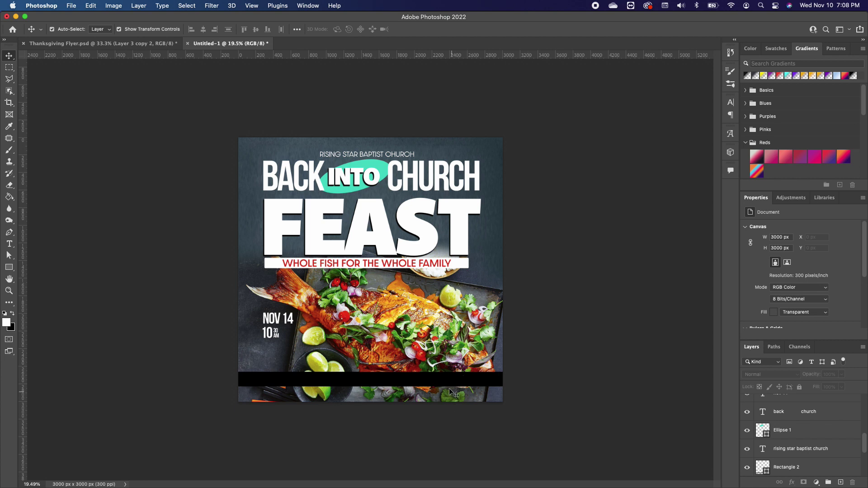
{"action": "scroll", "coordinate": [373, 268], "scroll_direction": "up", "scroll_amount": 3}
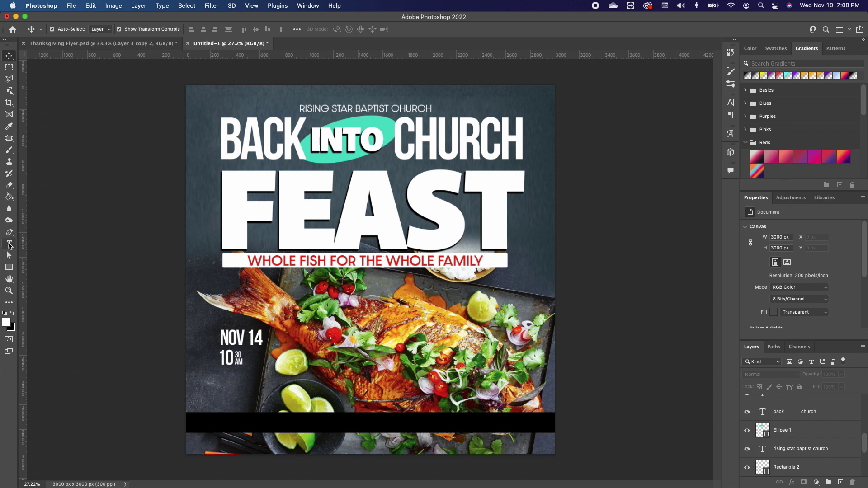
Type the church's street address as new text on the black bar.
{"action": "left_click", "coordinate": [9, 244]}
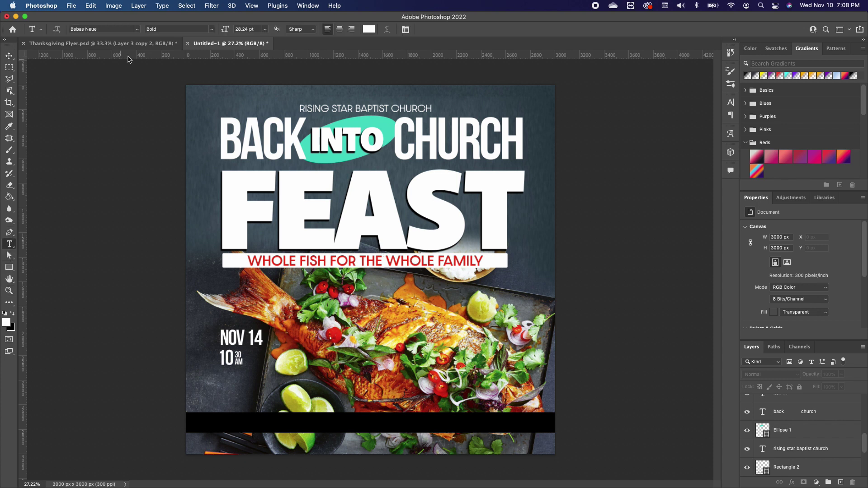
{"action": "left_click", "coordinate": [137, 29]}
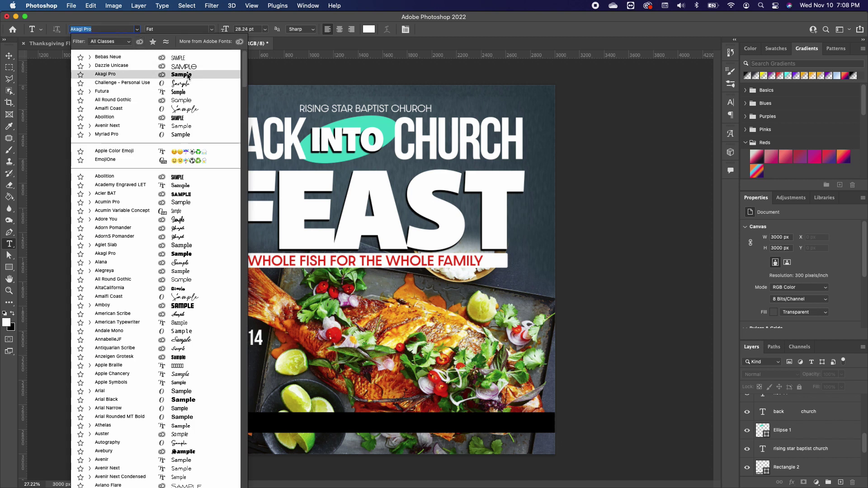
{"action": "left_click", "coordinate": [102, 91]}
{"action": "left_click", "coordinate": [222, 426]}
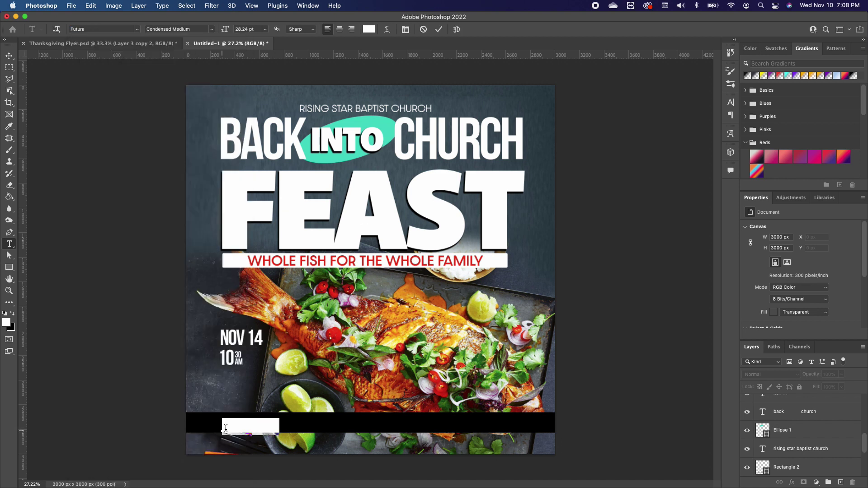
{"action": "type", "text": "2"}
{"action": "key", "text": "BackSpace"}
{"action": "type", "text": "1000"}
{"action": "type", "text": " DAYS"}
{"action": "key", "text": "BackSpace"}
{"action": "key", "text": "BackSpace"}
{"action": "key", "text": "BackSpace"}
{"action": "key", "text": "BackSpace"}
{"action": "key", "text": "BackSpace"}
{"action": "type", "text": "OAKS DRIVE, PARKLAND, WA 98454"}
{"action": "key", "text": "Escape"}
{"action": "key", "text": "v"}
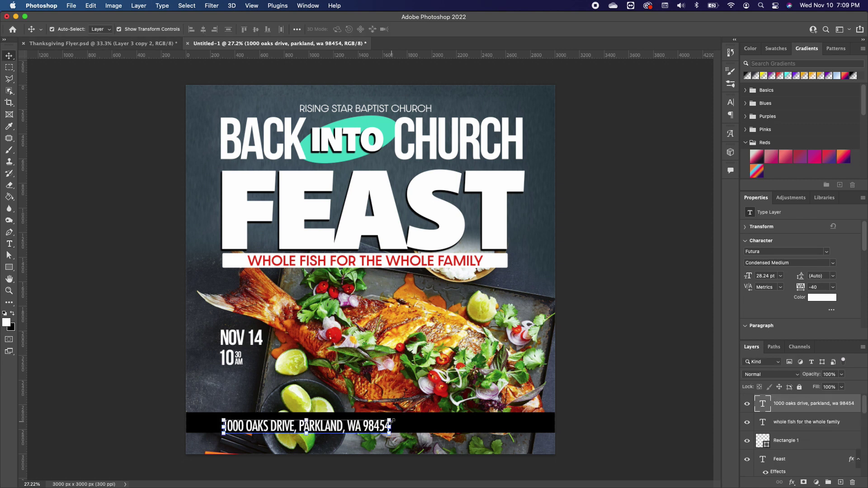
Set the address text to Avenir Next Bold and scale it down to about 72%.
{"action": "key", "text": "t"}
{"action": "left_click", "coordinate": [137, 29]}
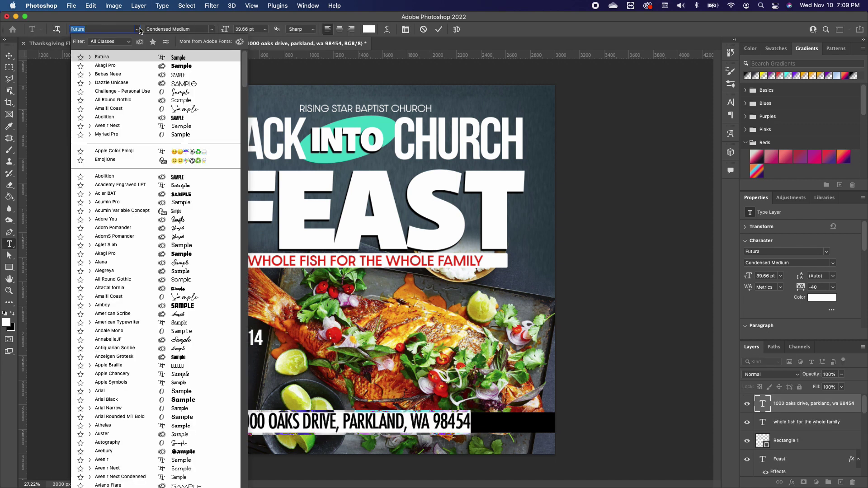
{"action": "left_click", "coordinate": [182, 125]}
{"action": "left_click", "coordinate": [212, 29]}
{"action": "left_click", "coordinate": [163, 84]}
{"action": "key", "text": "ctrl+t"}
{"action": "left_click_drag", "start_coordinate": [625, 434], "coordinate": [491, 432]}
{"action": "key", "text": "Return"}
{"action": "key", "text": "v"}
Move the black bar to the bottom edge and stamp all visible layers into a merged layer.
{"action": "left_click_drag", "start_coordinate": [561, 426], "coordinate": [561, 435]}
{"action": "left_click", "coordinate": [612, 371]}
{"action": "scroll", "coordinate": [415, 242], "scroll_direction": "up", "scroll_amount": 1}
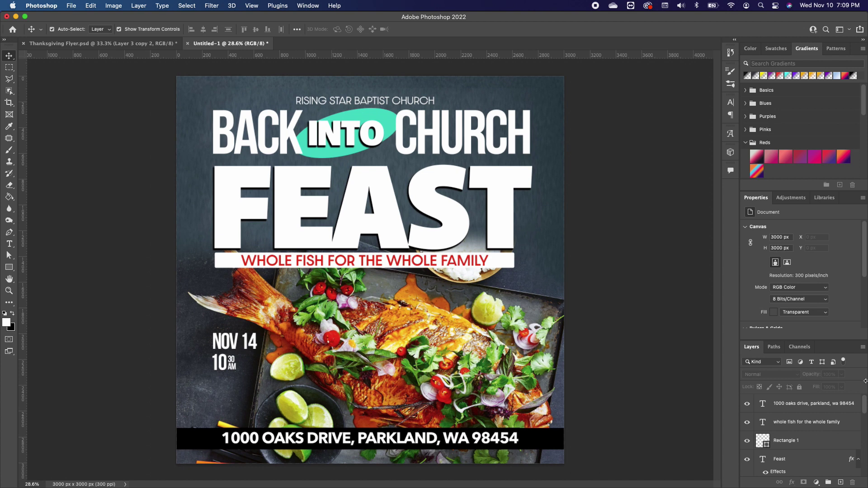
{"action": "left_click", "coordinate": [844, 404]}
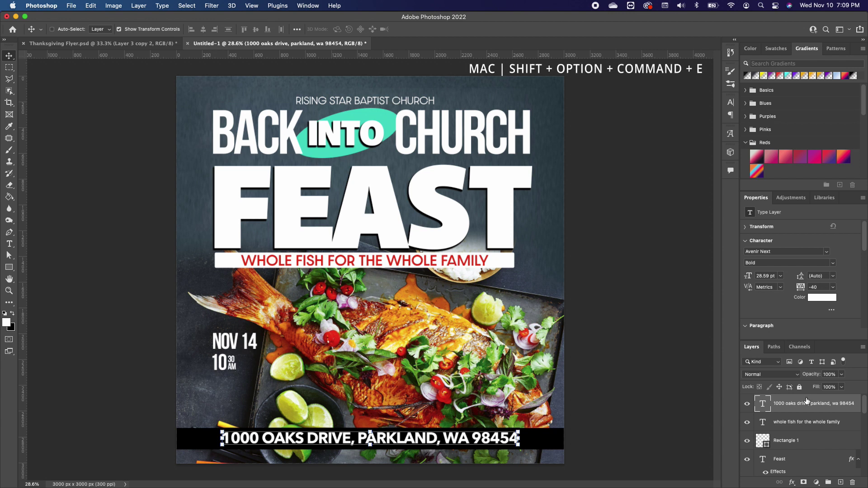
{"action": "key", "text": "shift+alt+super+e"}
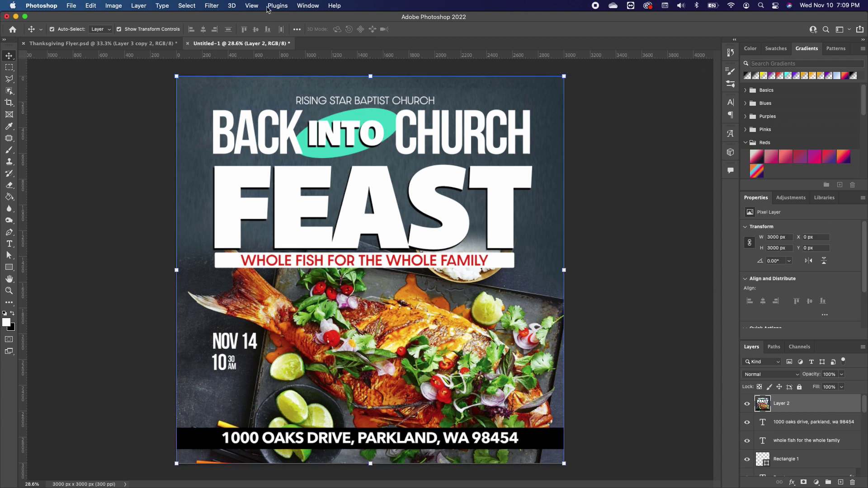
{"action": "left_click", "coordinate": [213, 6]}
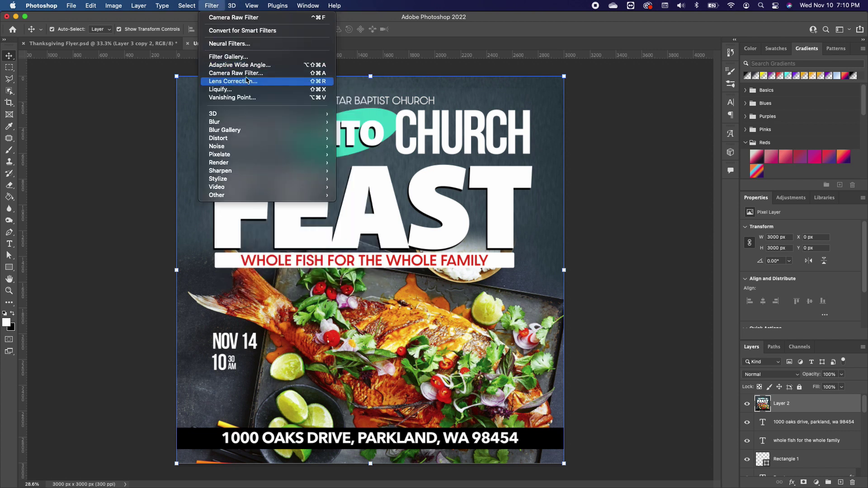
{"action": "left_click", "coordinate": [578, 235]}
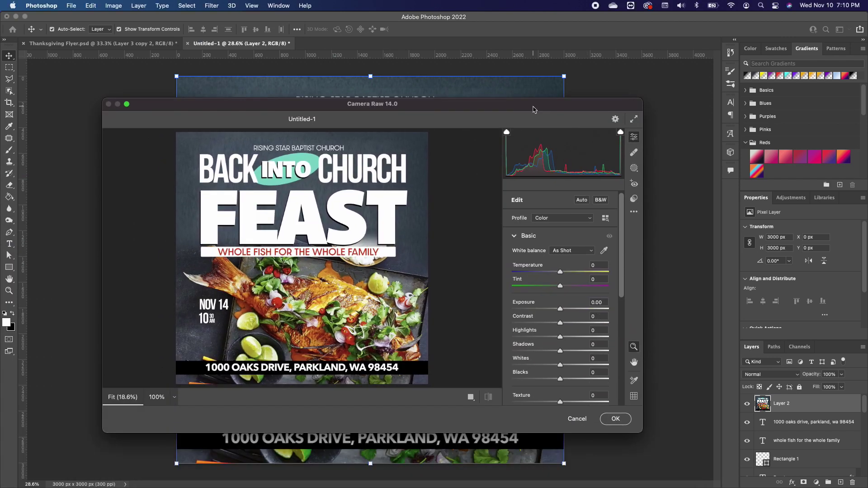
Cool the temperature and set Contrast +91, Vibrance +56 and Saturation +24 in Camera Raw.
{"action": "left_click_drag", "start_coordinate": [560, 272], "coordinate": [552, 274]}
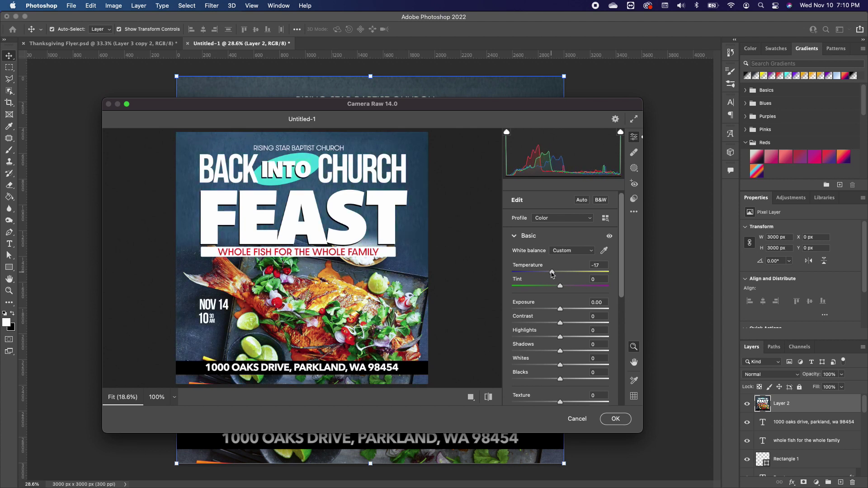
{"action": "left_click_drag", "start_coordinate": [560, 323], "coordinate": [591, 323]}
{"action": "scroll", "coordinate": [581, 369], "scroll_direction": "down", "scroll_amount": 5}
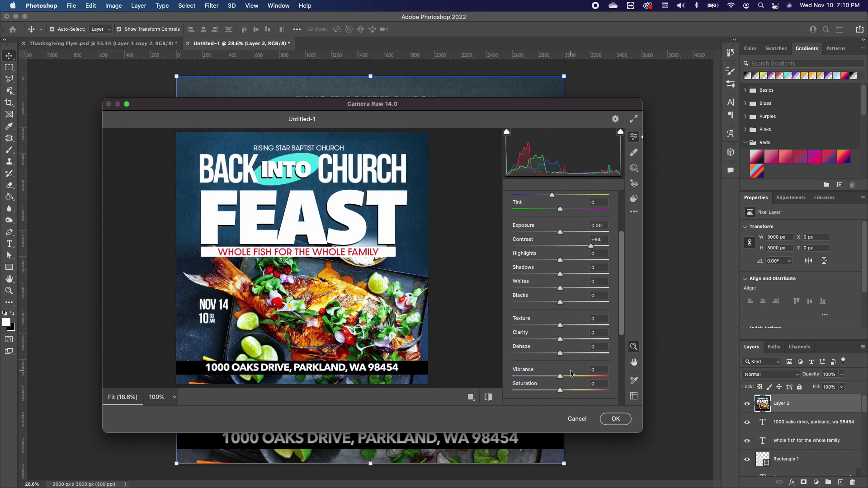
{"action": "mouse_move", "coordinate": [561, 377]}
{"action": "left_mouse_down"}
{"action": "mouse_move", "coordinate": [593, 375]}
{"action": "mouse_move", "coordinate": [571, 391]}
{"action": "mouse_move", "coordinate": [600, 377]}
{"action": "mouse_move", "coordinate": [572, 390]}
{"action": "left_mouse_up"}
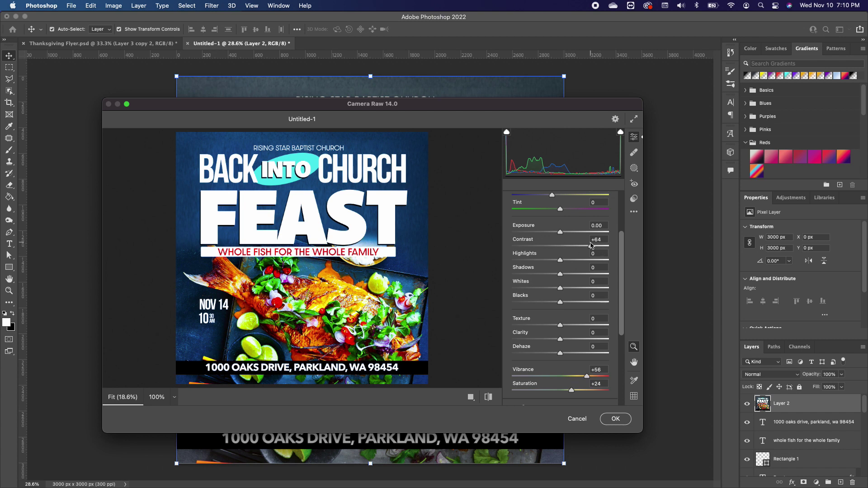
{"action": "left_click_drag", "start_coordinate": [591, 248], "coordinate": [604, 247]}
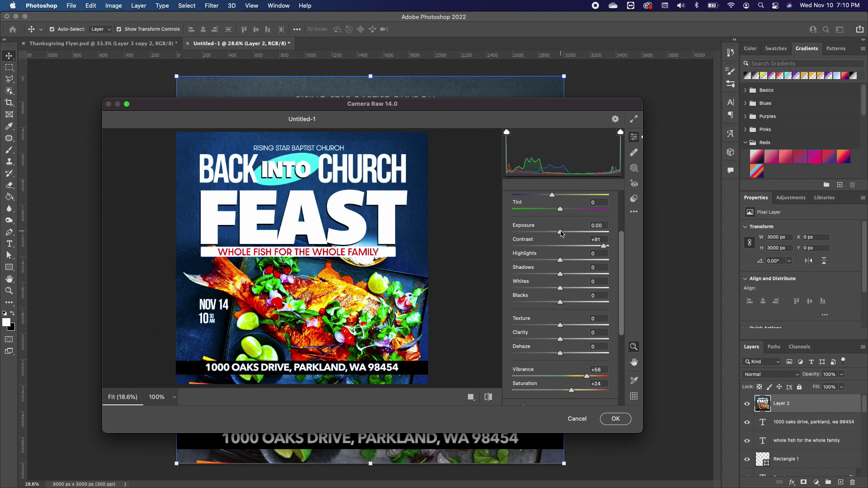
{"action": "left_click_drag", "start_coordinate": [553, 198], "coordinate": [558, 199]}
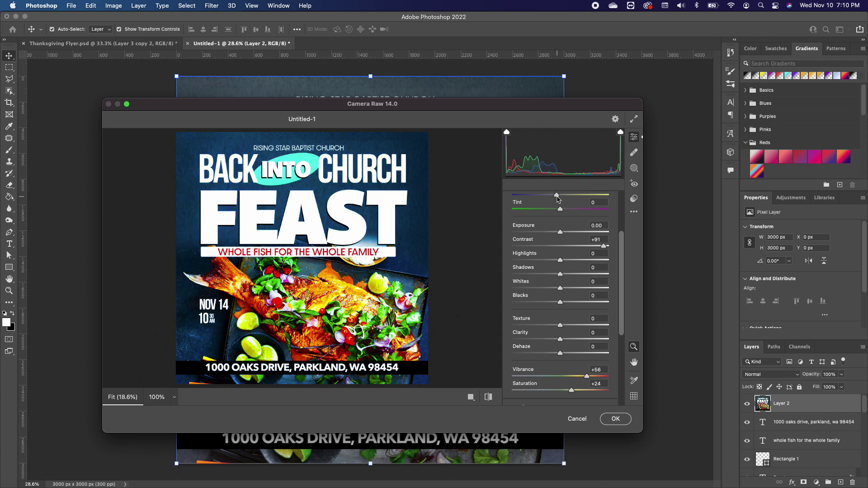